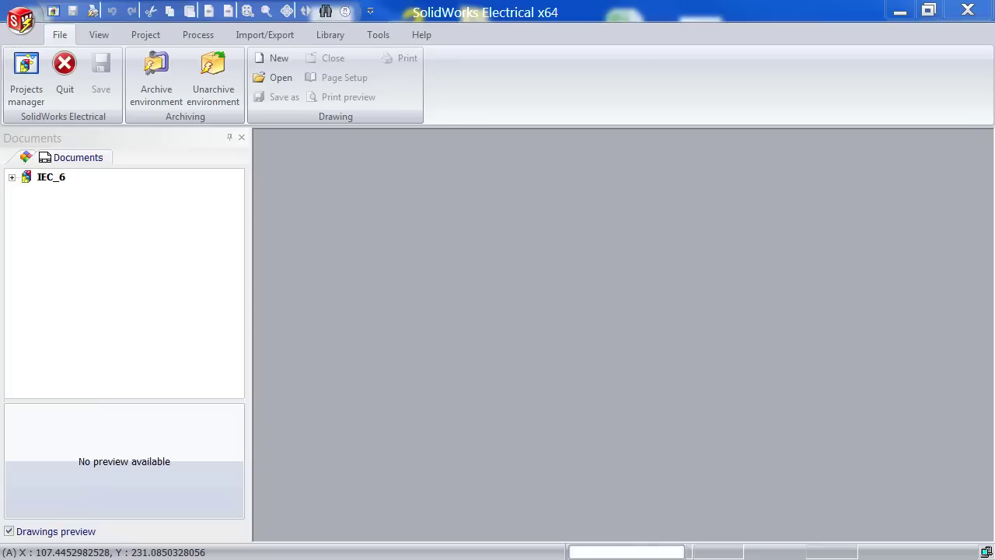
Open the Symbols manager from the Library tab, maximised, listing the Custom Indication Light CvdH symbol
{"action": "left_click", "coordinate": [331, 34]}
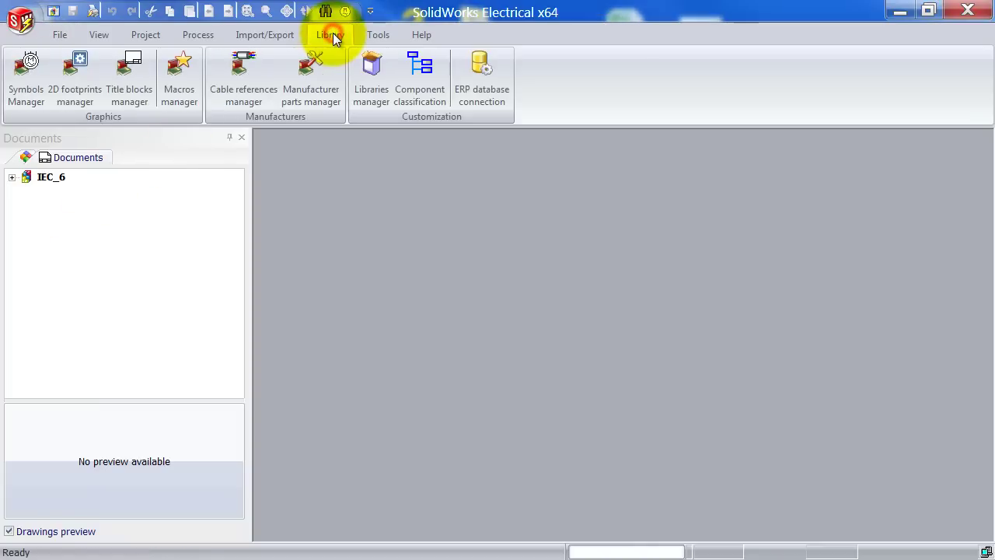
{"action": "left_click", "coordinate": [26, 74]}
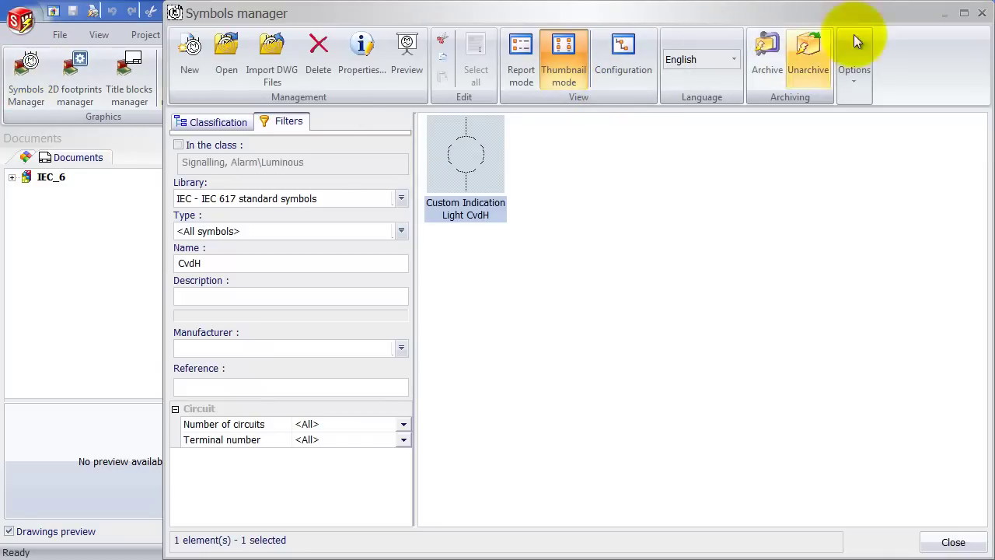
{"action": "left_click", "coordinate": [964, 13]}
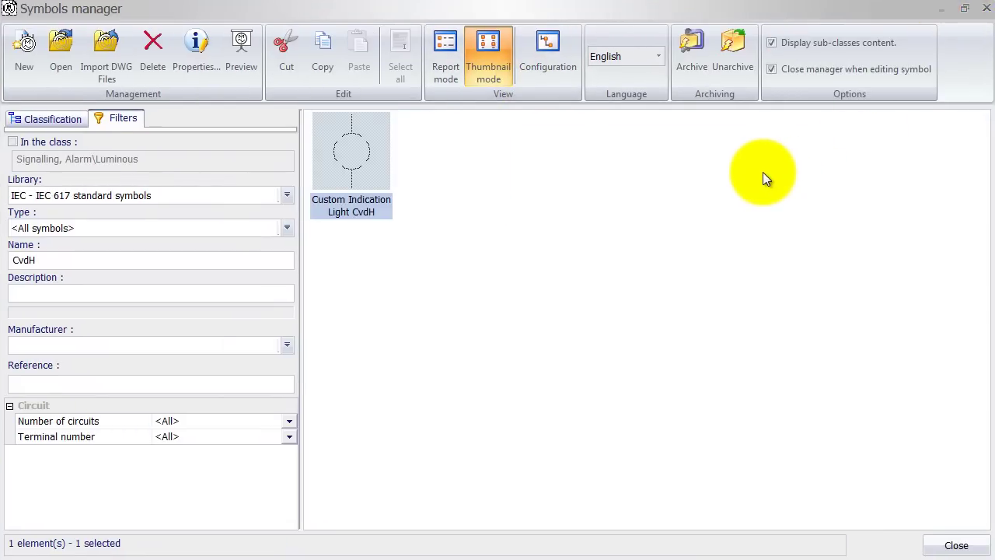
Start a DWG symbol import, add HPB1S82C.dwg and advance to the Symbols origin step
{"action": "left_click", "coordinate": [123, 70]}
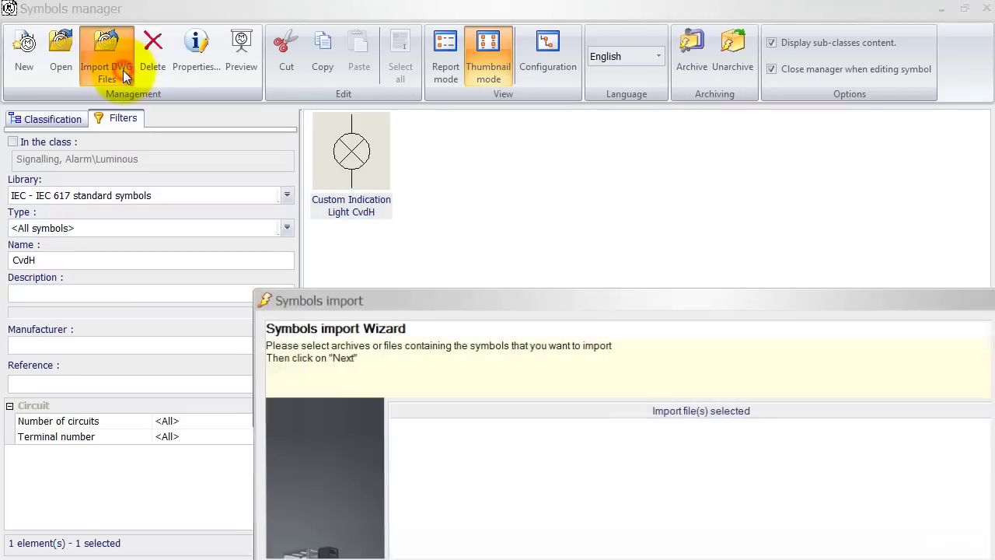
{"action": "double_click", "coordinate": [302, 301]}
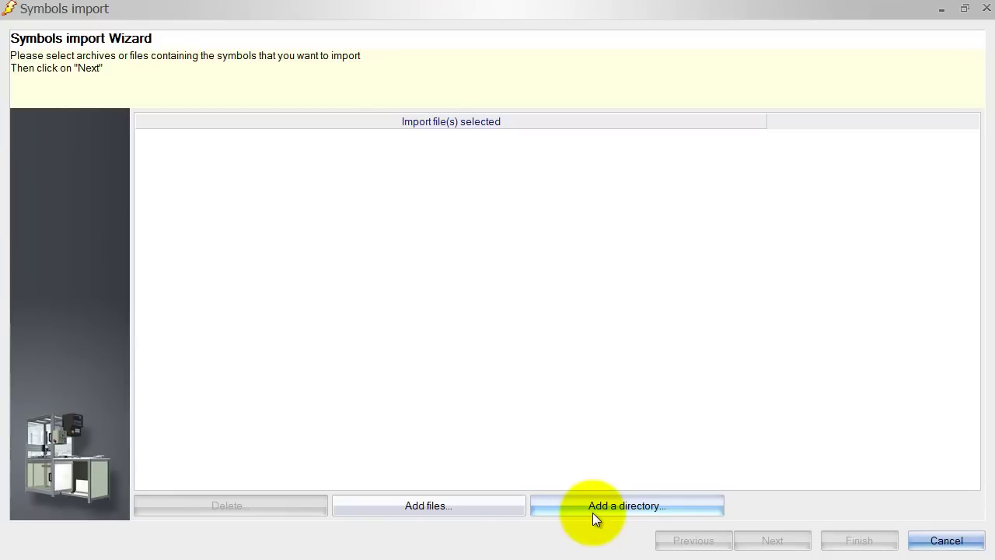
{"action": "left_click", "coordinate": [449, 508]}
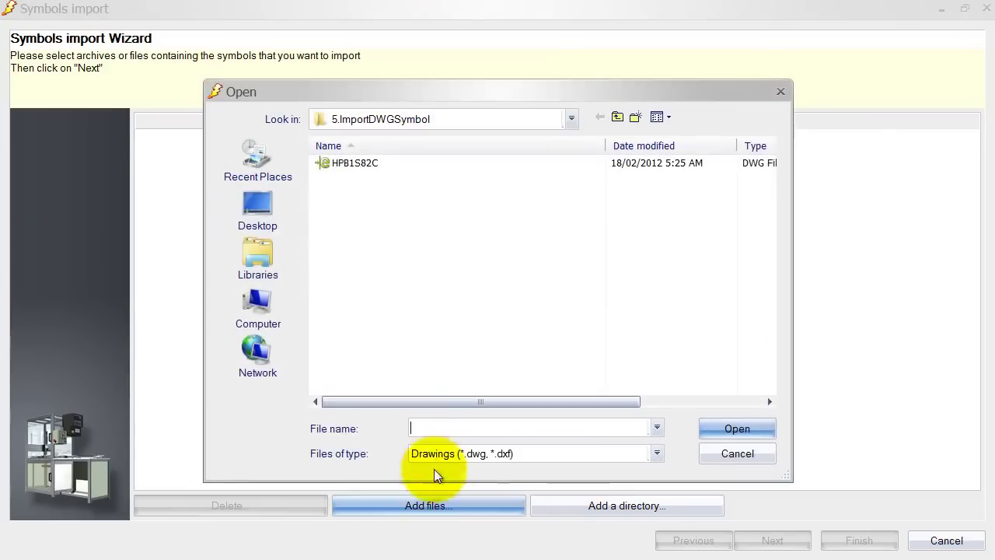
{"action": "left_click", "coordinate": [340, 163]}
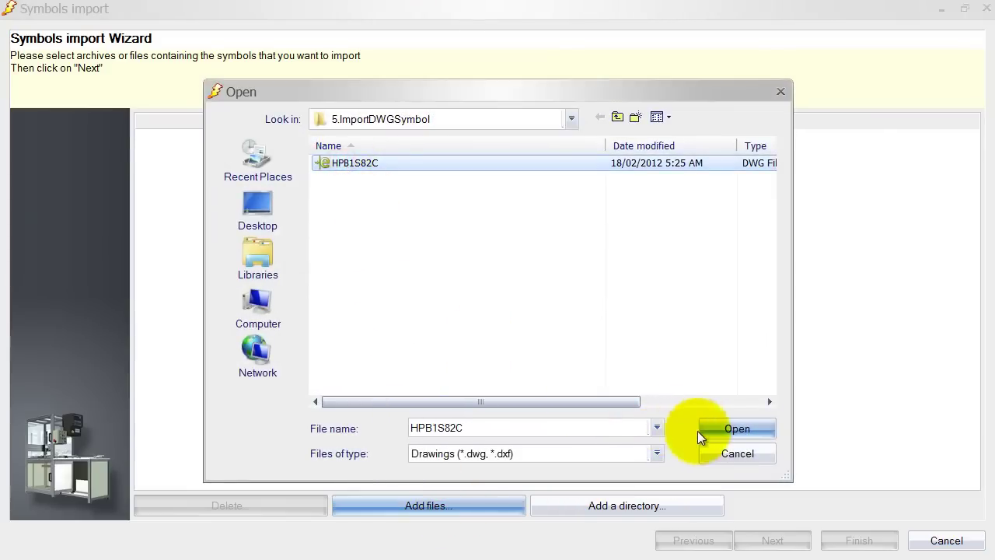
{"action": "left_click", "coordinate": [723, 427]}
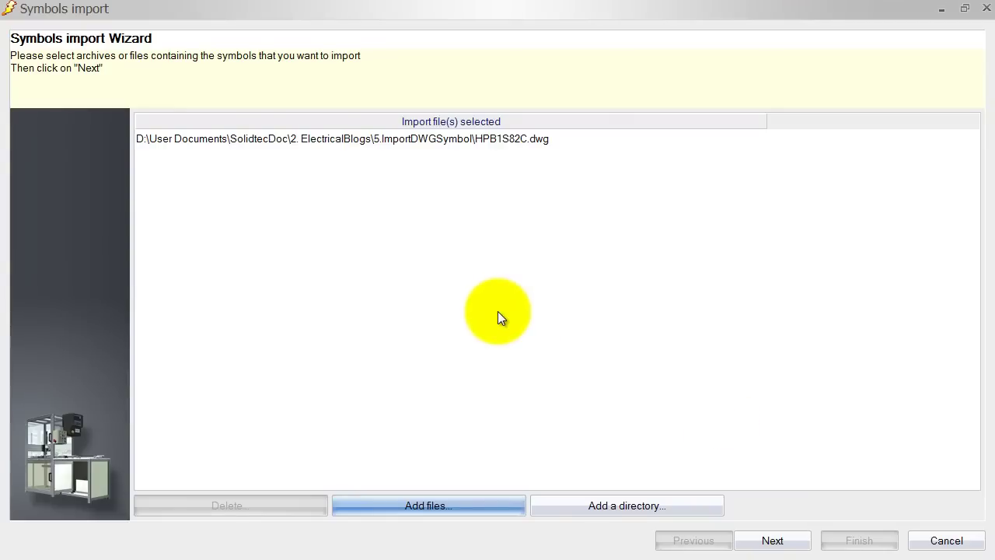
{"action": "left_click", "coordinate": [772, 542]}
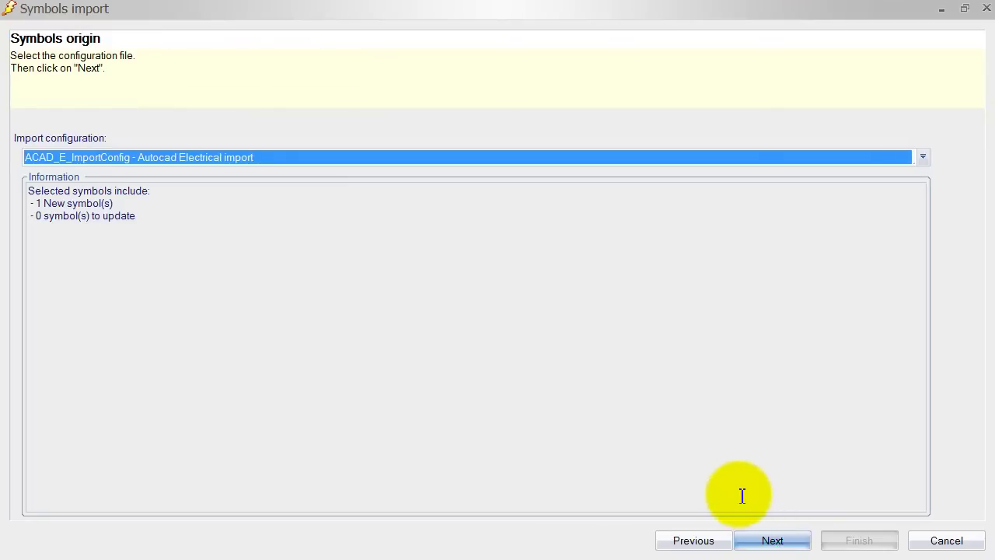
{"action": "left_click", "coordinate": [92, 159]}
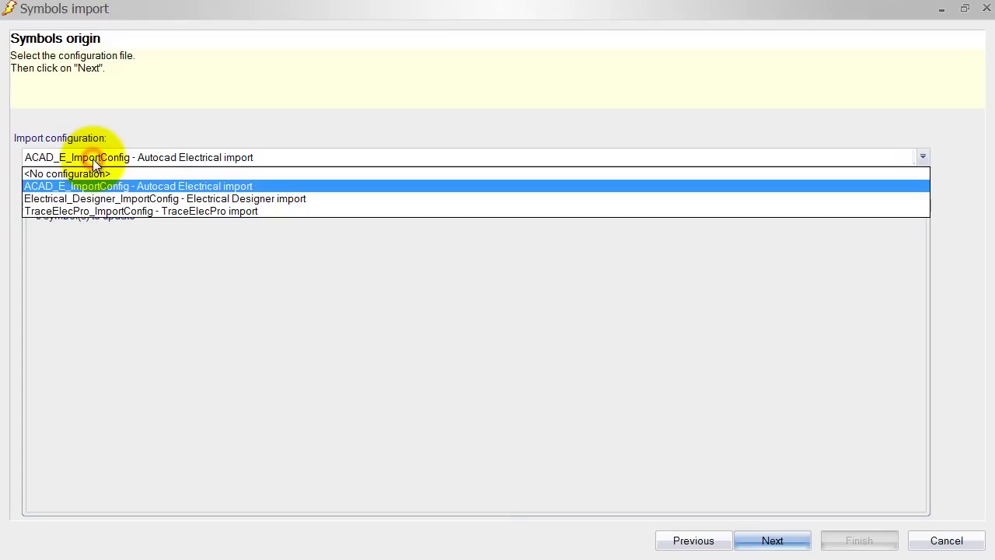
{"action": "left_click", "coordinate": [48, 185]}
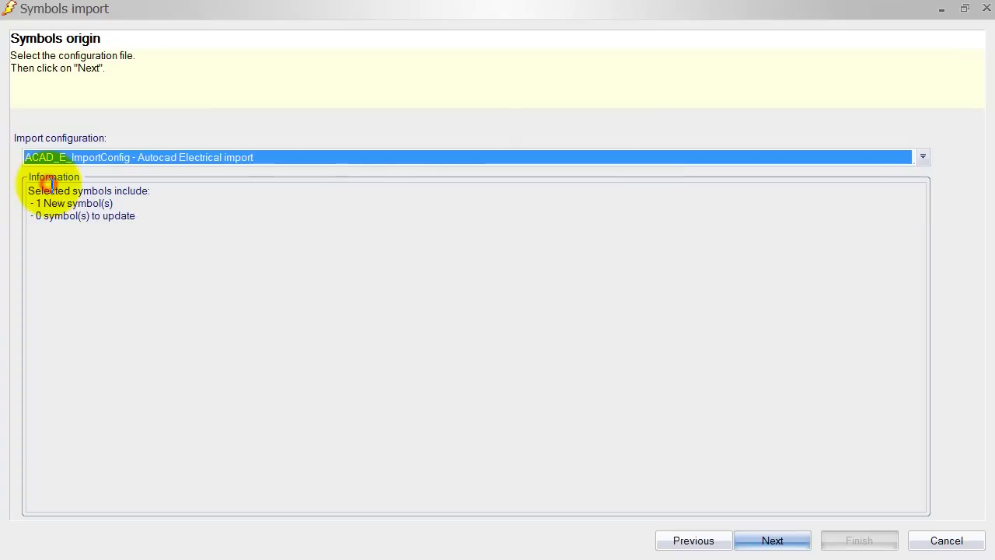
Assign the new HPB1S82C symbol the Buttons, switches\Emergency class
{"action": "left_click", "coordinate": [774, 536]}
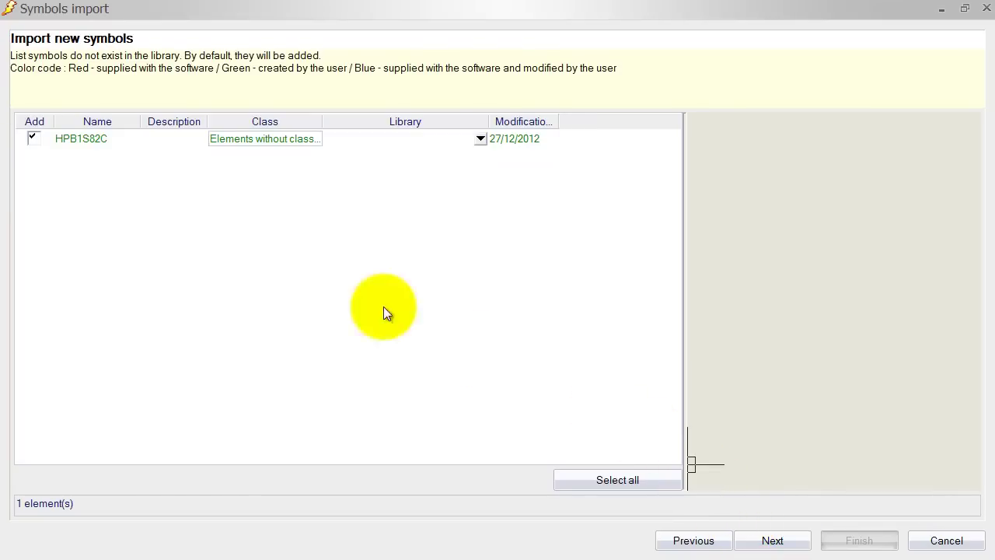
{"action": "left_click", "coordinate": [253, 142]}
{"action": "left_click", "coordinate": [253, 142]}
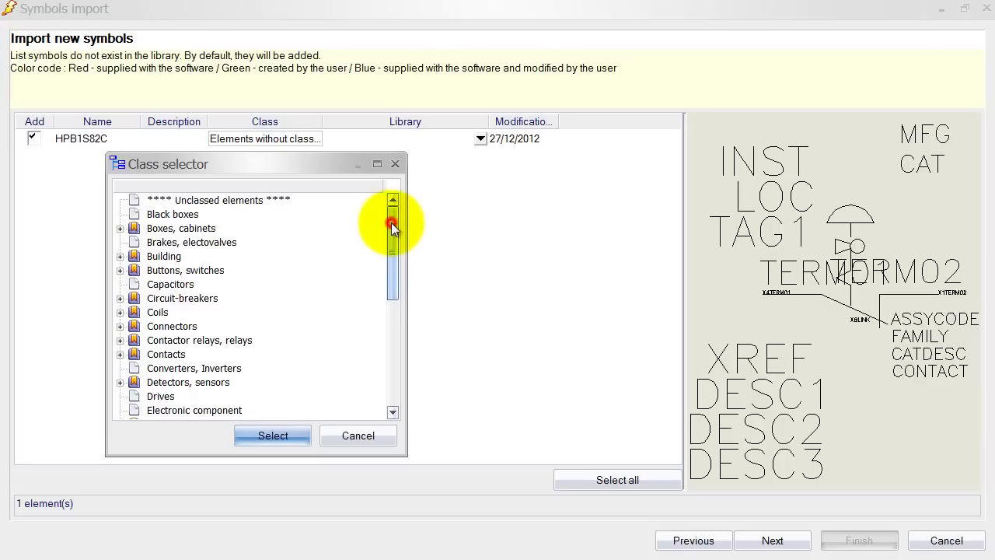
{"action": "left_click_drag", "start_coordinate": [391, 223], "coordinate": [395, 343]}
{"action": "left_click", "coordinate": [120, 355]}
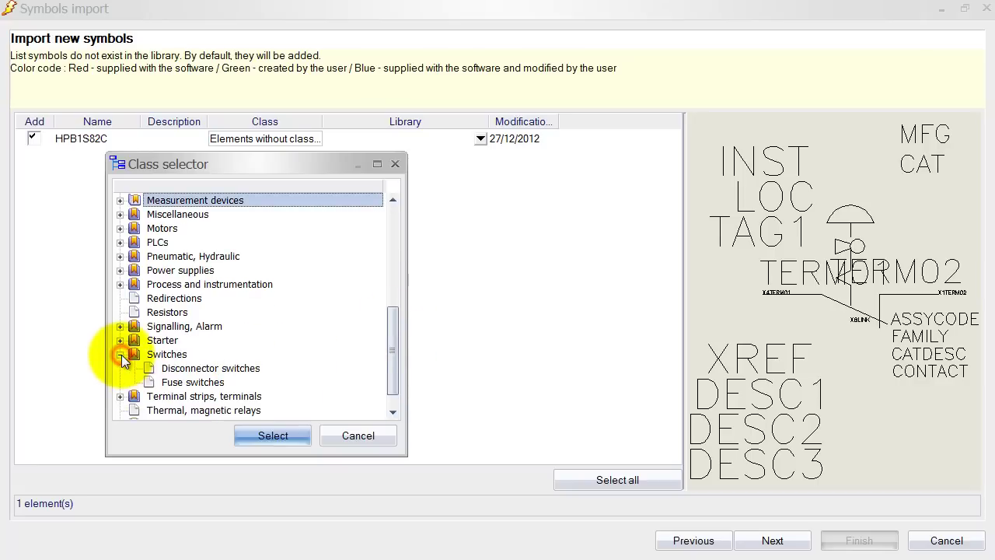
{"action": "left_click", "coordinate": [121, 354]}
{"action": "left_click_drag", "start_coordinate": [397, 366], "coordinate": [399, 273]}
{"action": "left_click", "coordinate": [121, 270]}
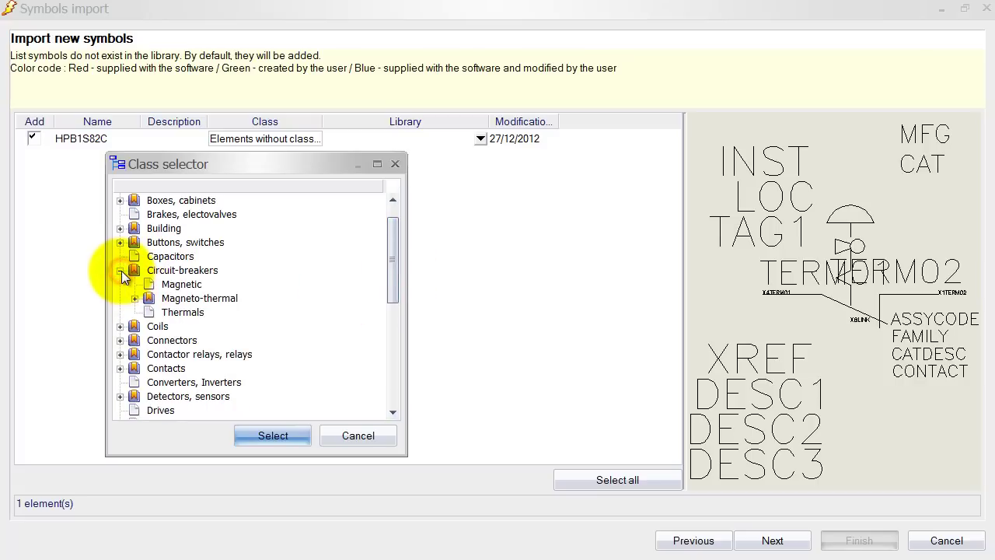
{"action": "left_click", "coordinate": [121, 271]}
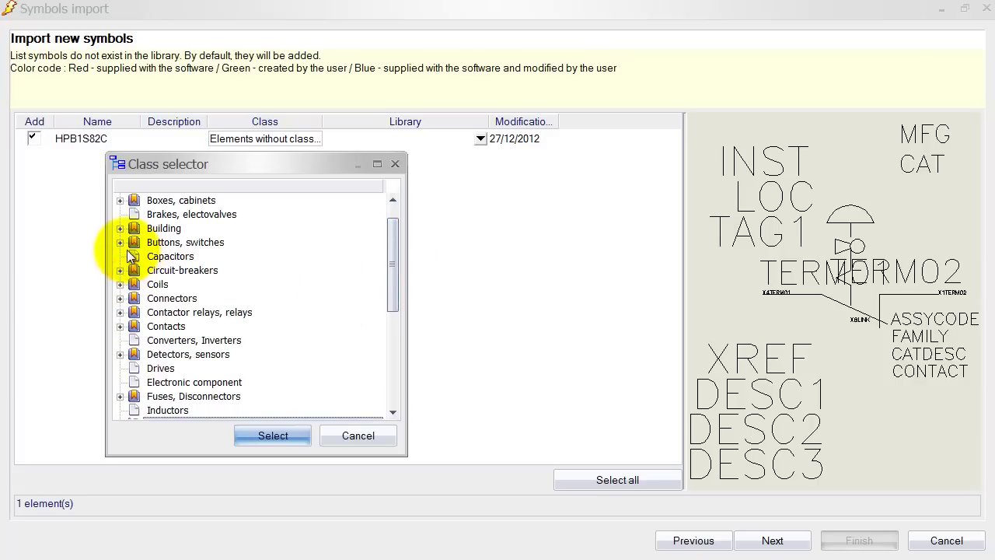
{"action": "left_click", "coordinate": [121, 242]}
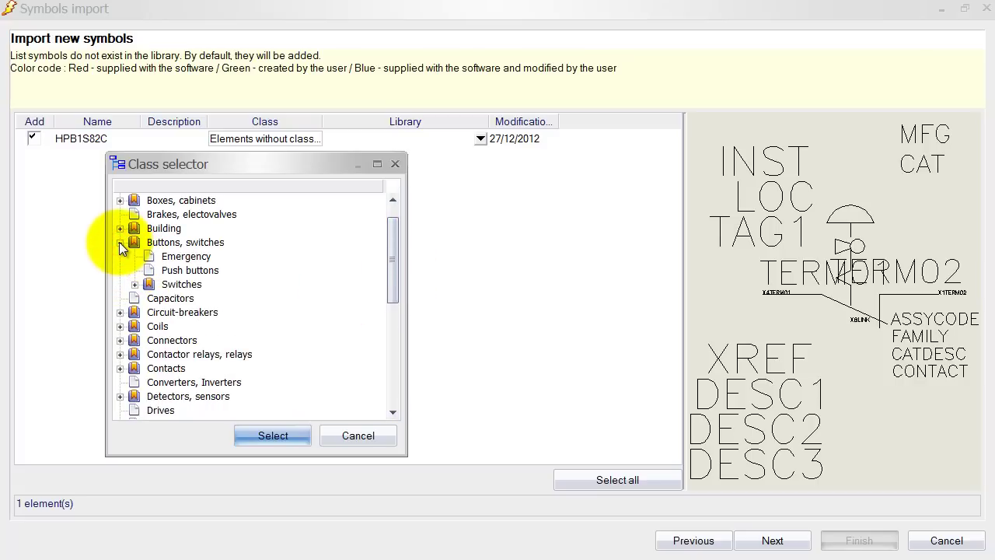
{"action": "left_click", "coordinate": [201, 257]}
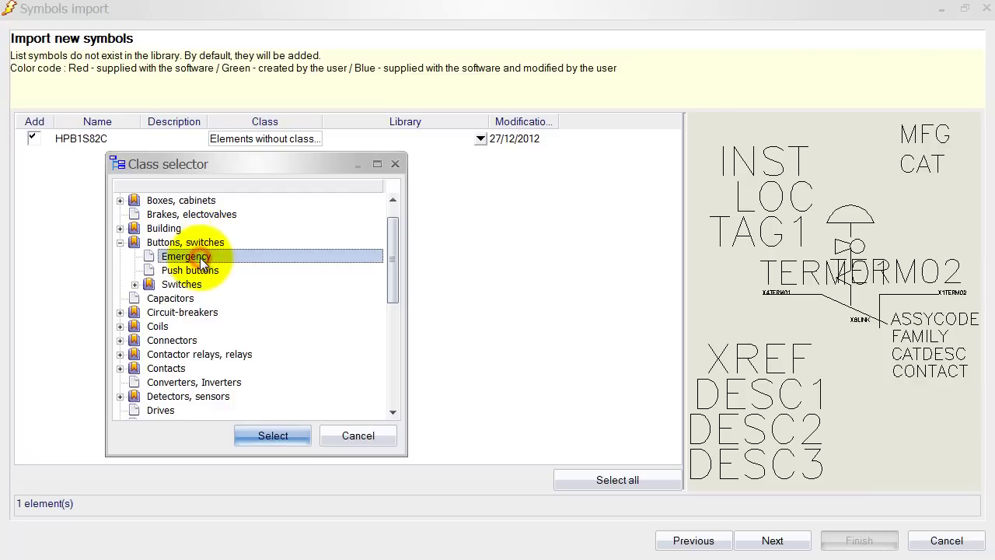
{"action": "left_click", "coordinate": [265, 436]}
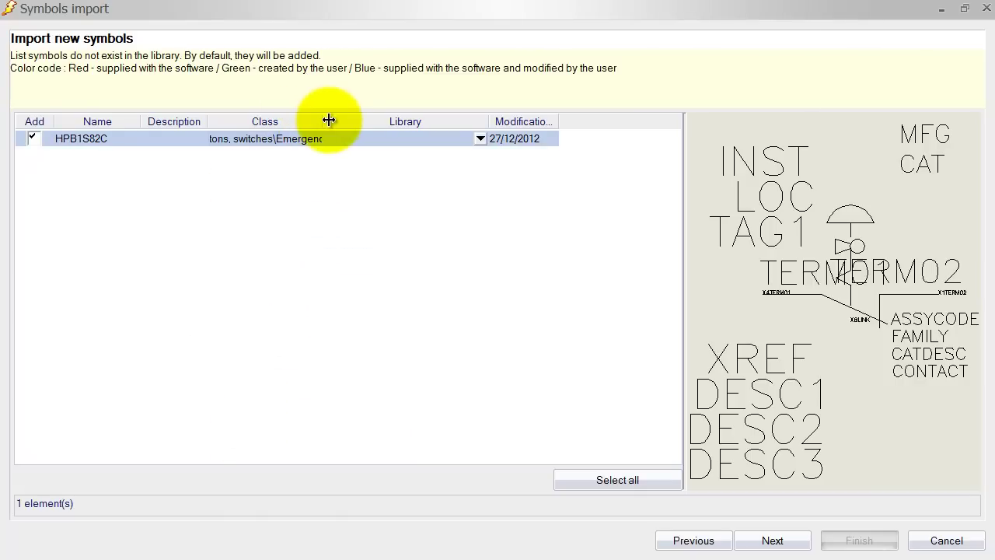
Put the symbol in the IEC 617 library and advance to Convert attributes
{"action": "left_click", "coordinate": [481, 138]}
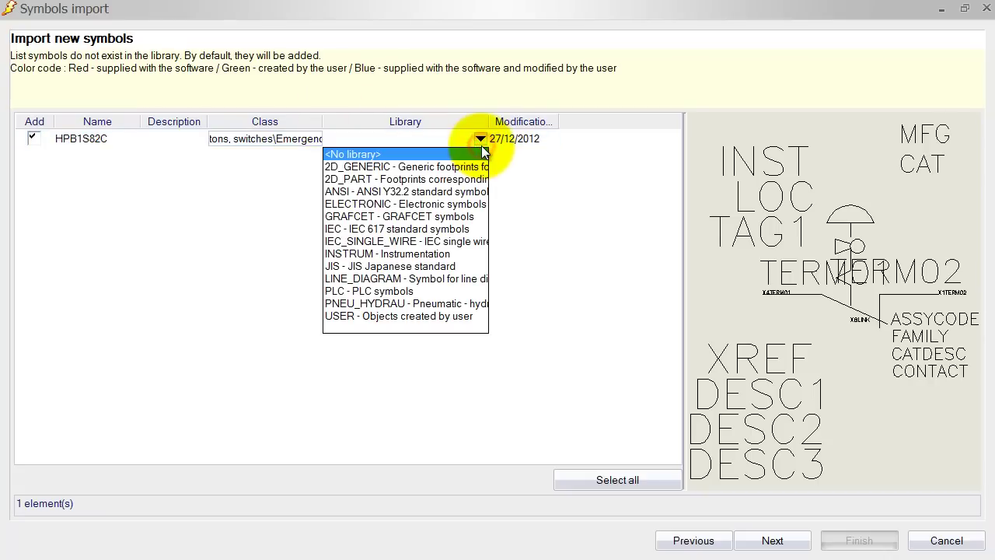
{"action": "left_click", "coordinate": [388, 229]}
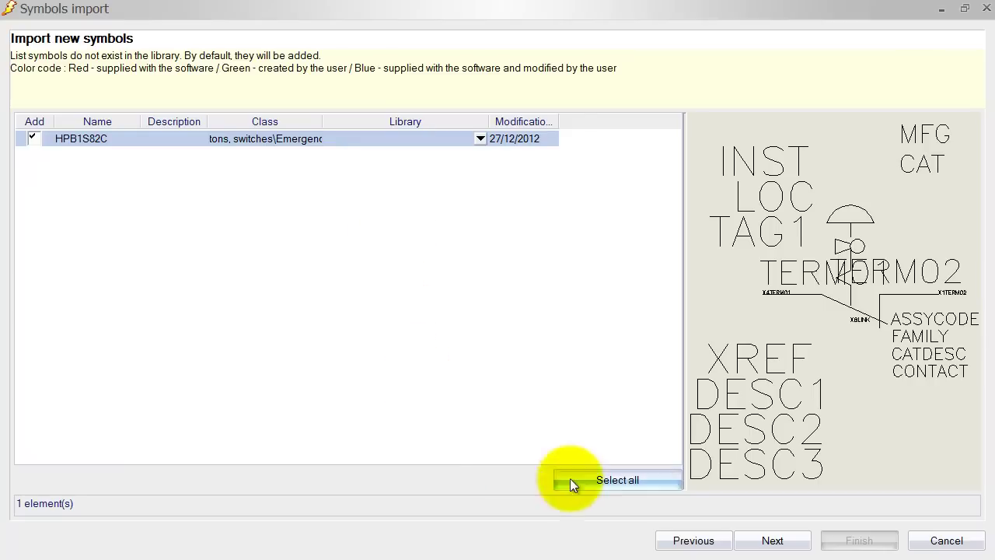
{"action": "left_click", "coordinate": [787, 540]}
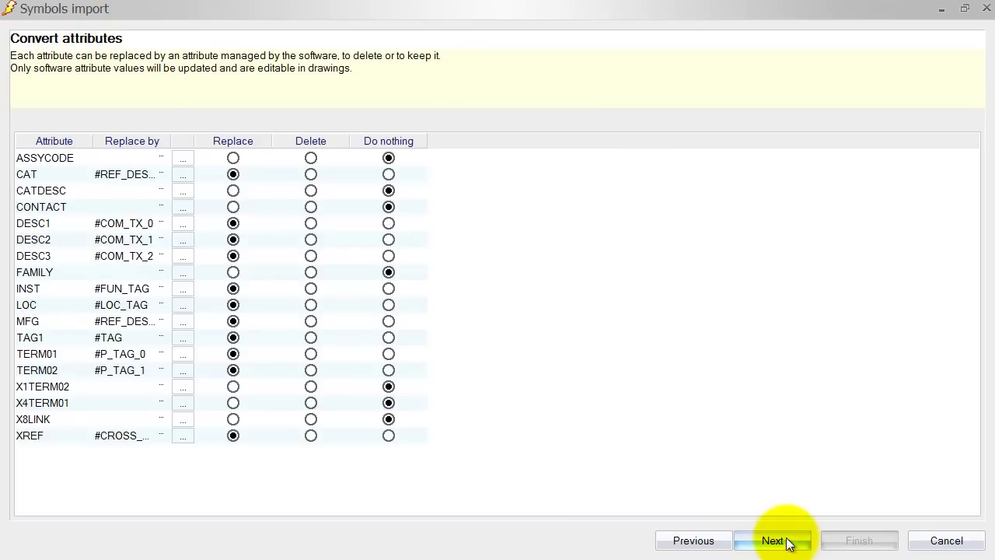
Widen the Attribute and Replace by columns so names like #REF_DES_2 and #CROSS_REF show fully
{"action": "left_click_drag", "start_coordinate": [93, 141], "coordinate": [111, 140]}
{"action": "left_click_drag", "start_coordinate": [185, 140], "coordinate": [223, 138]}
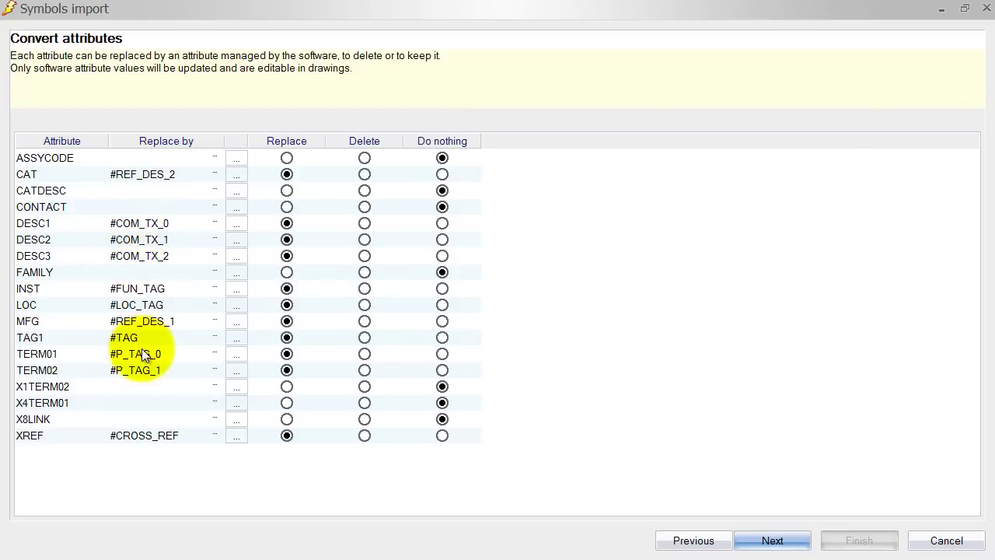
Finish the import with Do not save chosen for the modified import configuration
{"action": "left_click", "coordinate": [803, 547]}
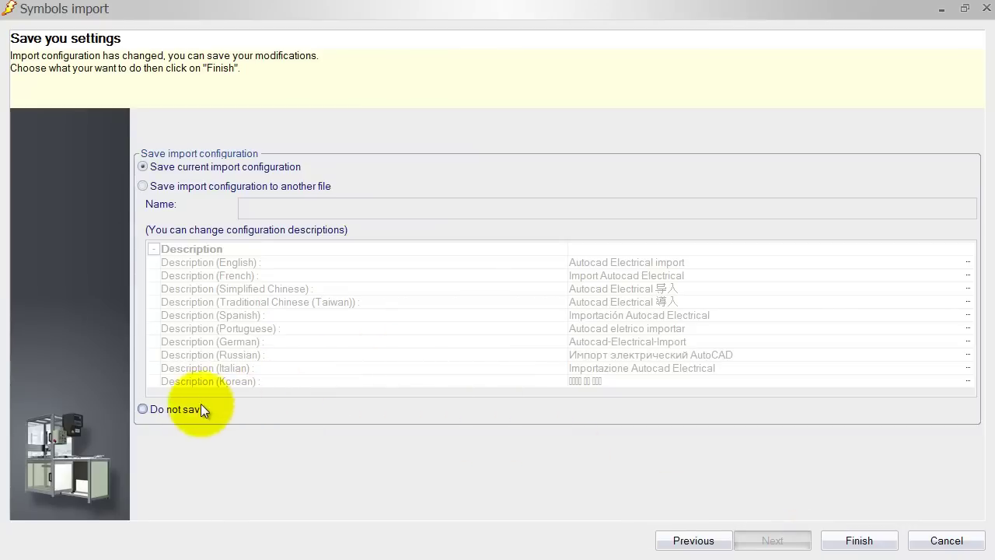
{"action": "left_click", "coordinate": [180, 405]}
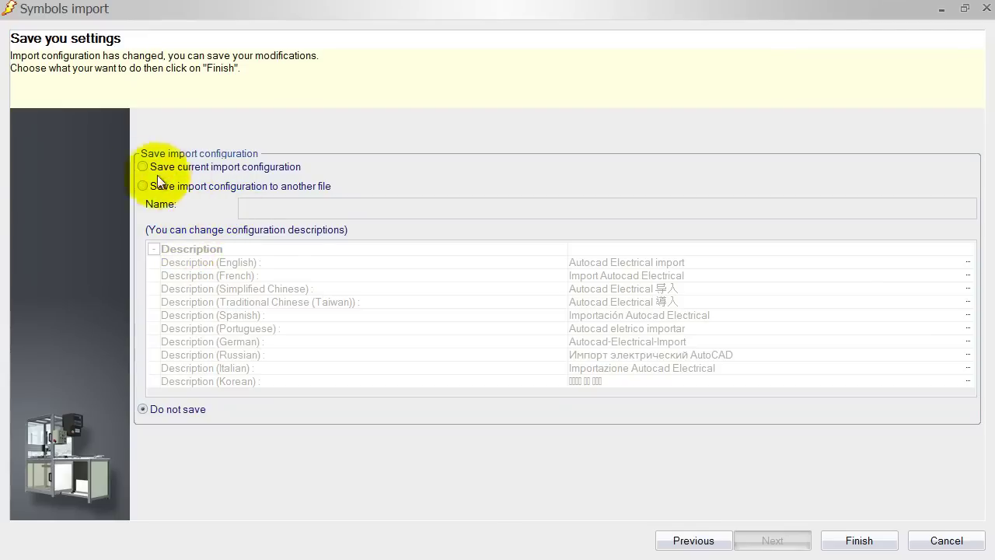
{"action": "left_click", "coordinate": [860, 541]}
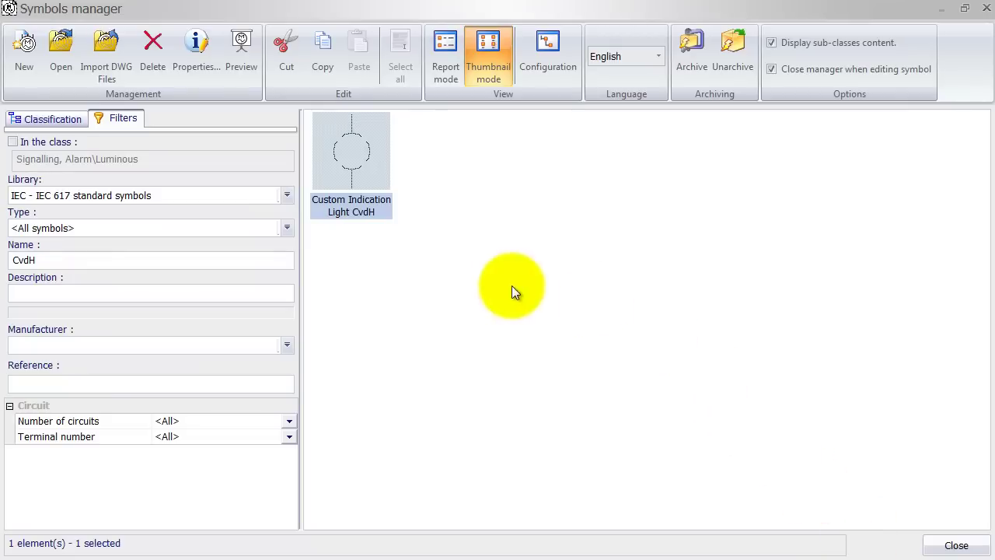
Clear the CvdH name filter, select the imported HPB1S82C symbol and bring up its context menu
{"action": "double_click", "coordinate": [47, 260]}
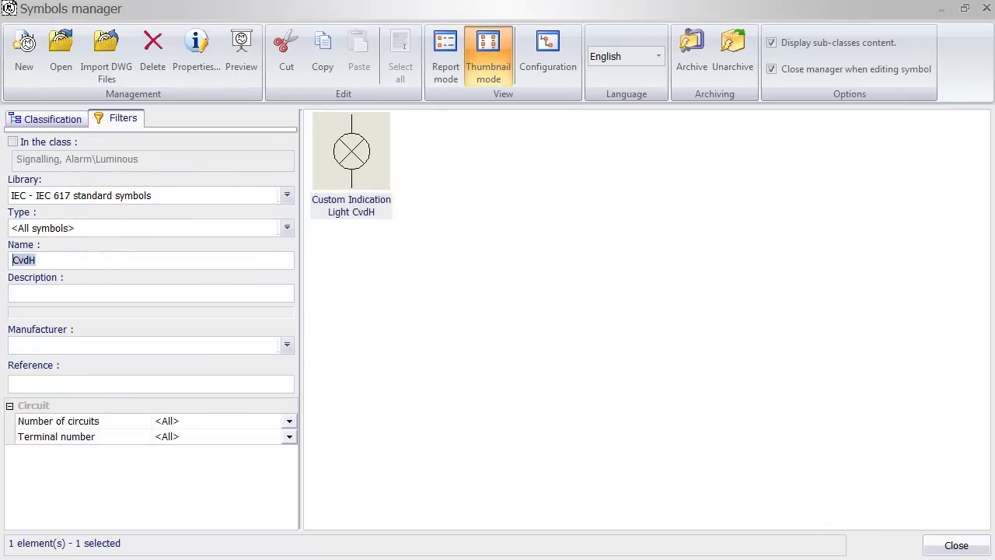
{"action": "key", "text": "BackSpace"}
{"action": "left_click", "coordinate": [345, 156]}
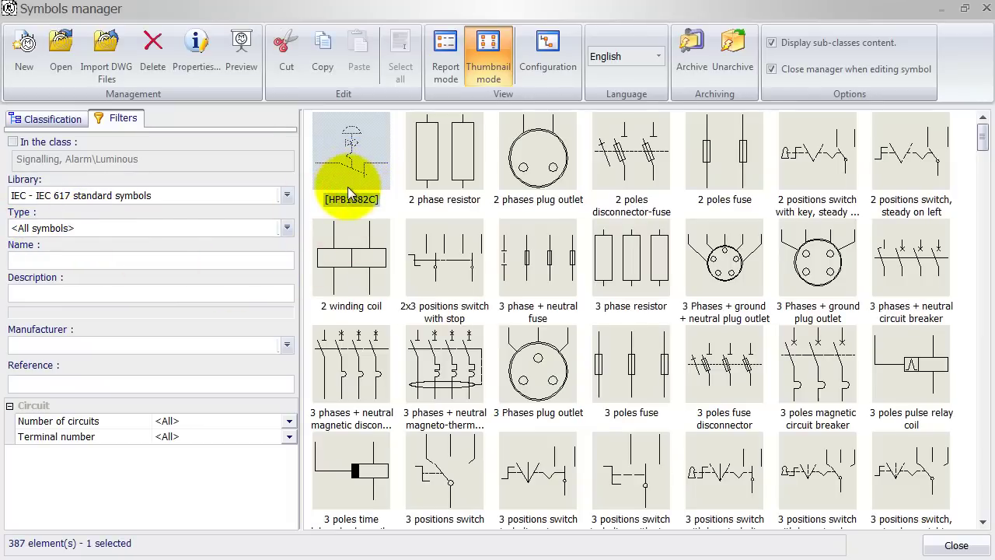
{"action": "left_click", "coordinate": [348, 194]}
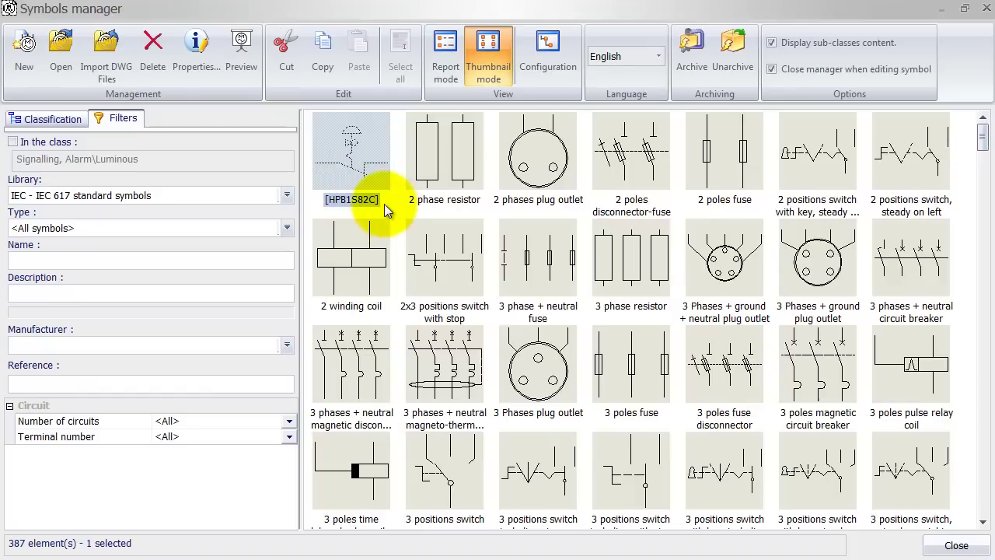
{"action": "right_click", "coordinate": [373, 180]}
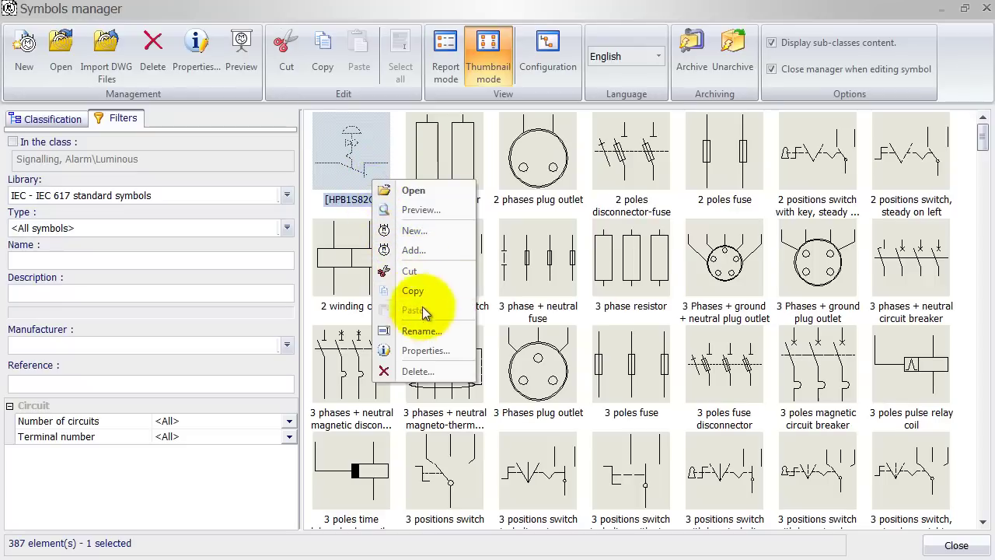
Set HPB1S82C's English description to 'Emergency Stop With Key CvdH' in its properties
{"action": "left_click", "coordinate": [423, 350]}
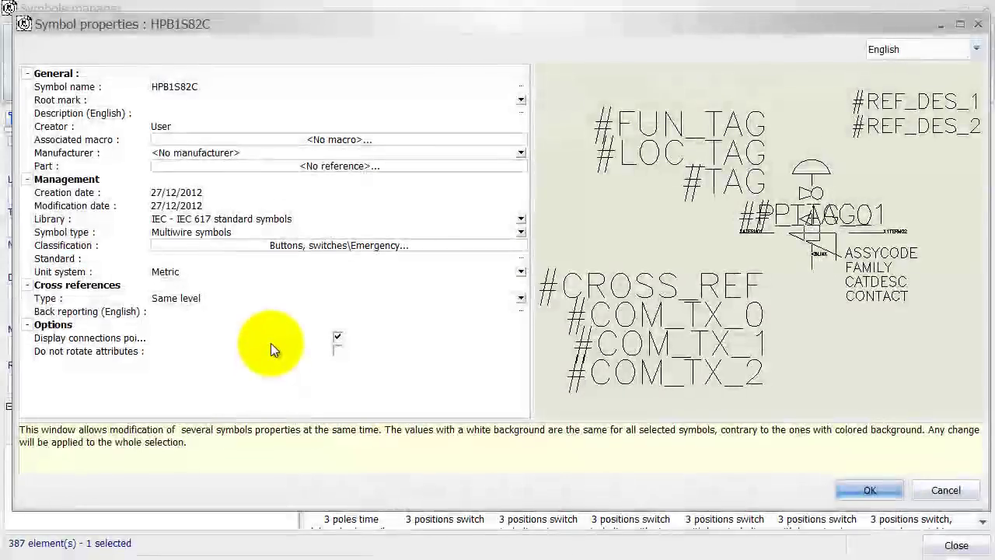
{"action": "left_click", "coordinate": [185, 113]}
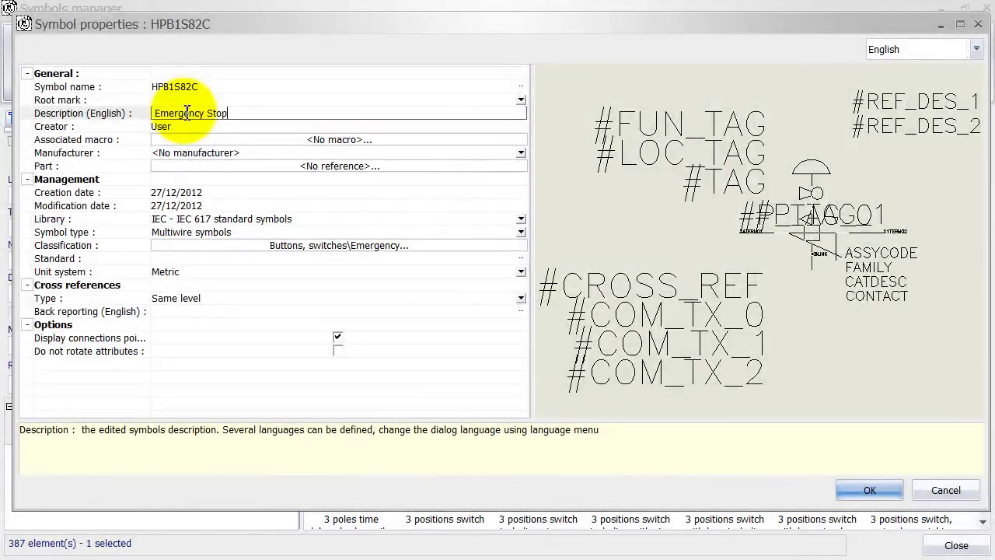
{"action": "type", "text": "ith ke"}
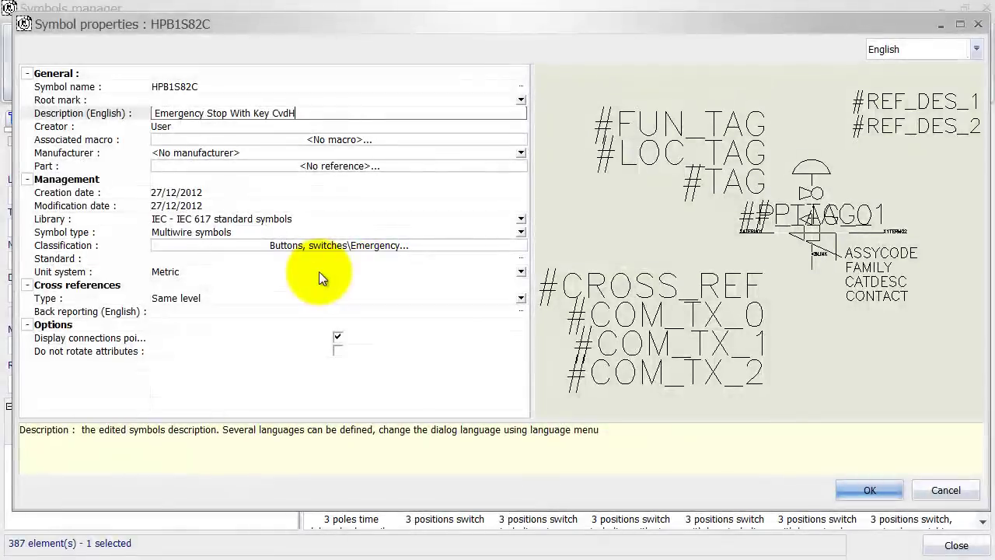
{"action": "left_click", "coordinate": [869, 489]}
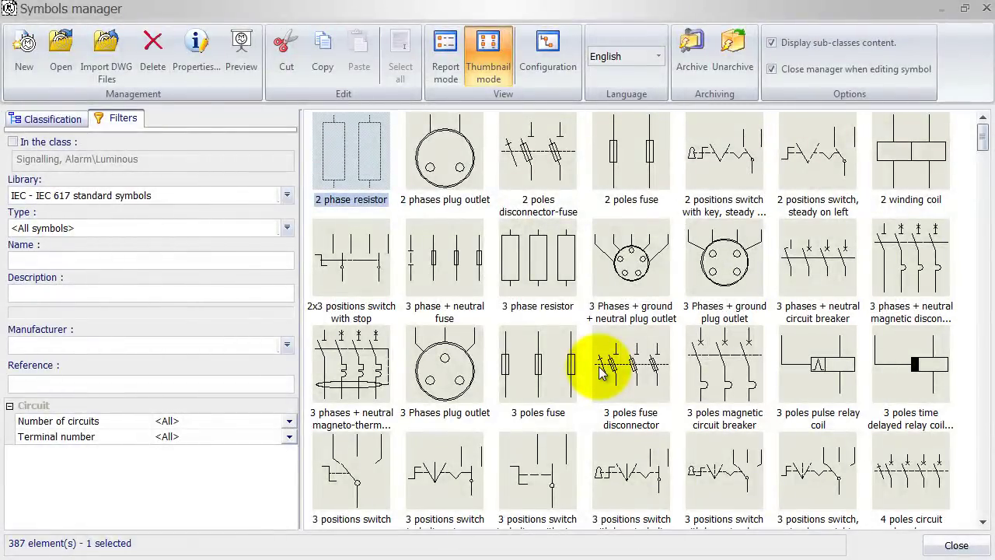
Filter symbols by description 'CvdH' and open the Emergency Stop With Key CvdH symbol for editing
{"action": "left_click", "coordinate": [132, 262]}
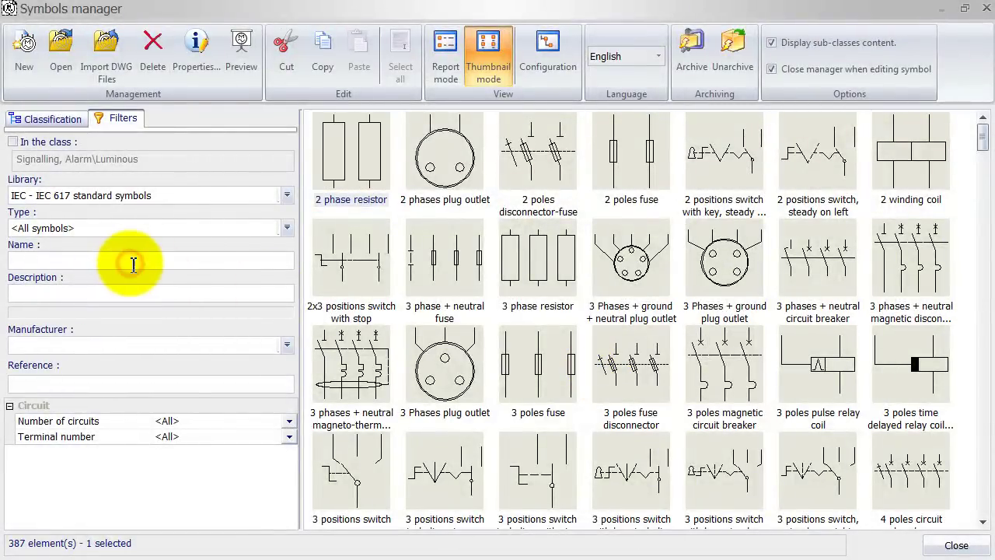
{"action": "type", "text": "CvdH"}
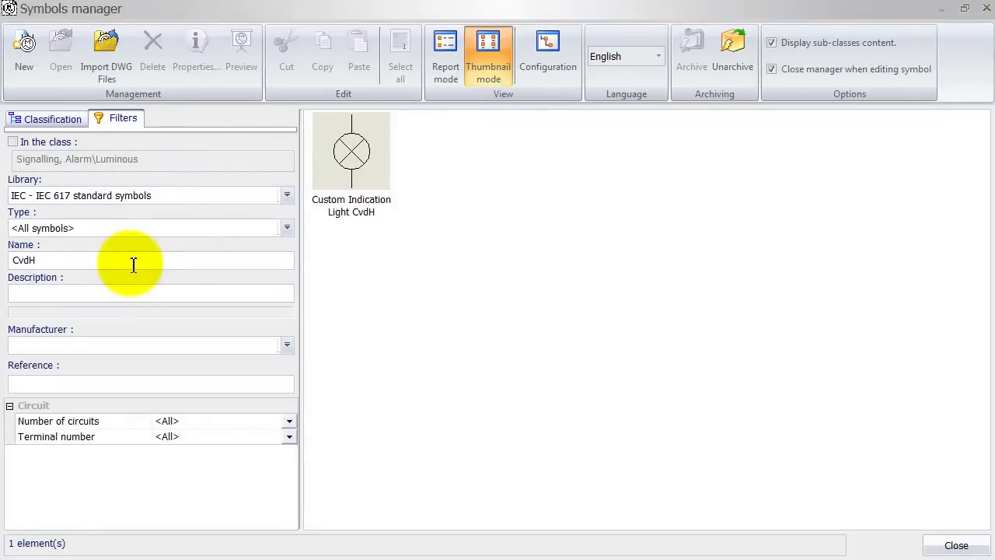
{"action": "left_click_drag", "start_coordinate": [111, 262], "coordinate": [11, 285]}
{"action": "key", "text": "BackSpace"}
{"action": "left_click", "coordinate": [28, 294]}
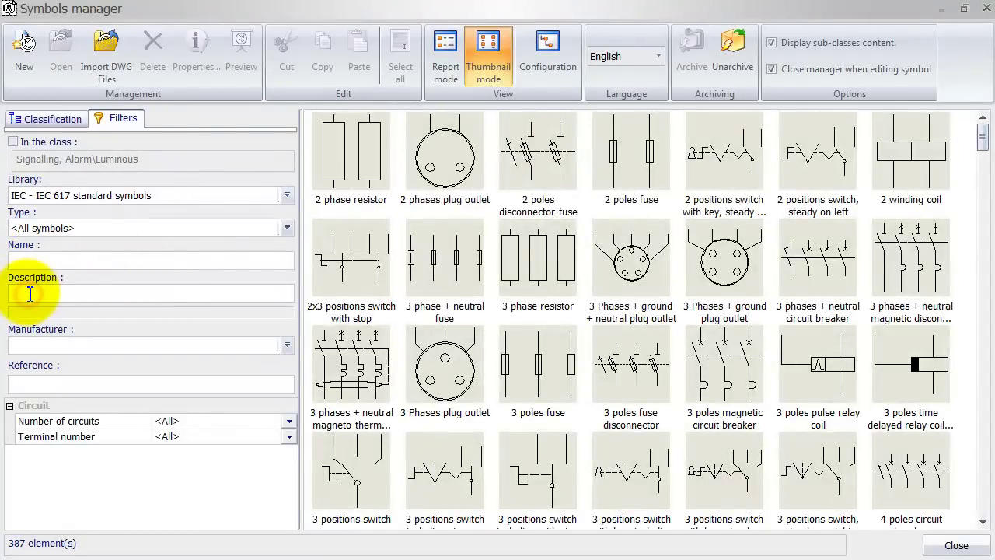
{"action": "type", "text": "CvdH"}
{"action": "double_click", "coordinate": [459, 172]}
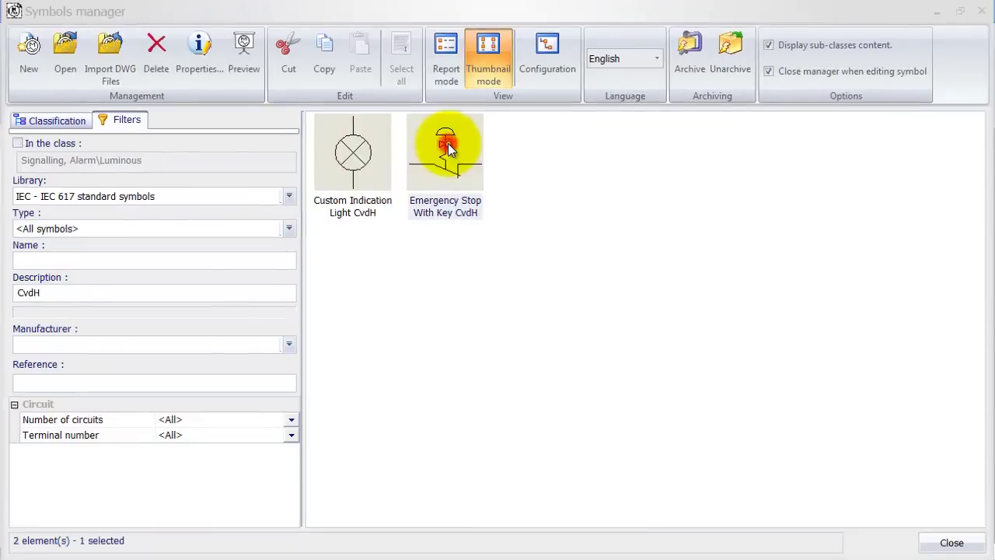
{"action": "scroll", "coordinate": [436, 307], "scroll_direction": "down", "scroll_amount": 3}
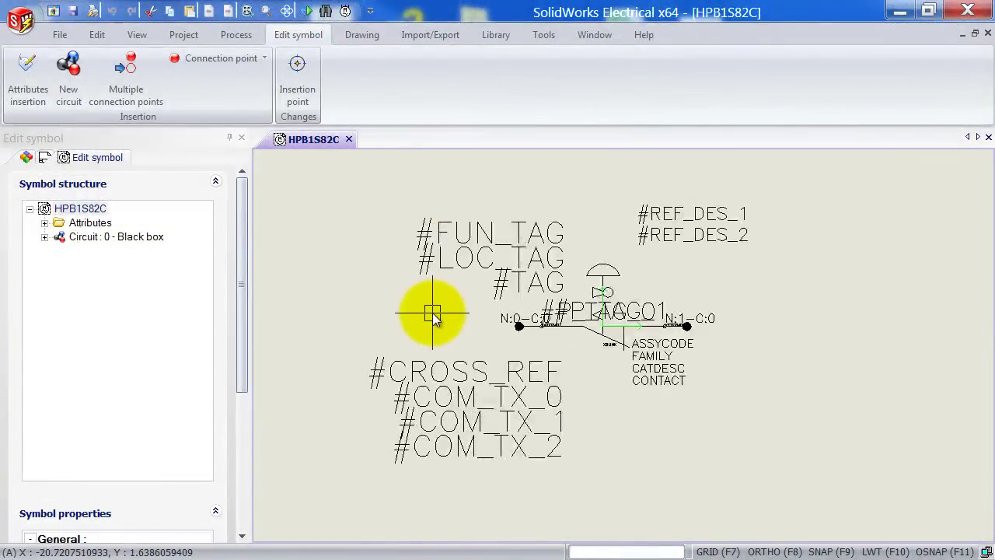
{"action": "middle_click_drag", "start_coordinate": [433, 313], "coordinate": [420, 307]}
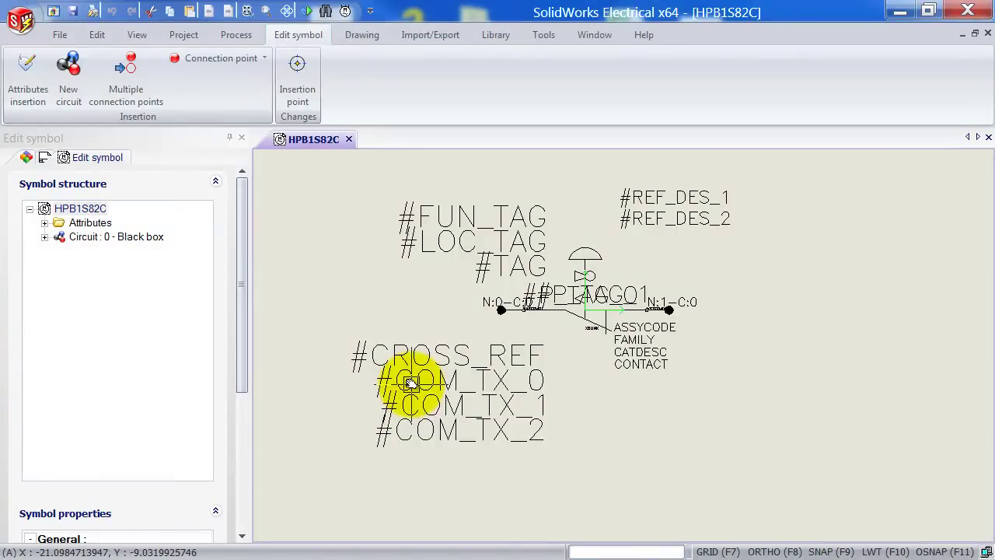
Delete the FUN_TAG, LOC_TAG, CROSS_REF, COM_TX and REF_DES attribute texts
{"action": "left_click", "coordinate": [448, 159]}
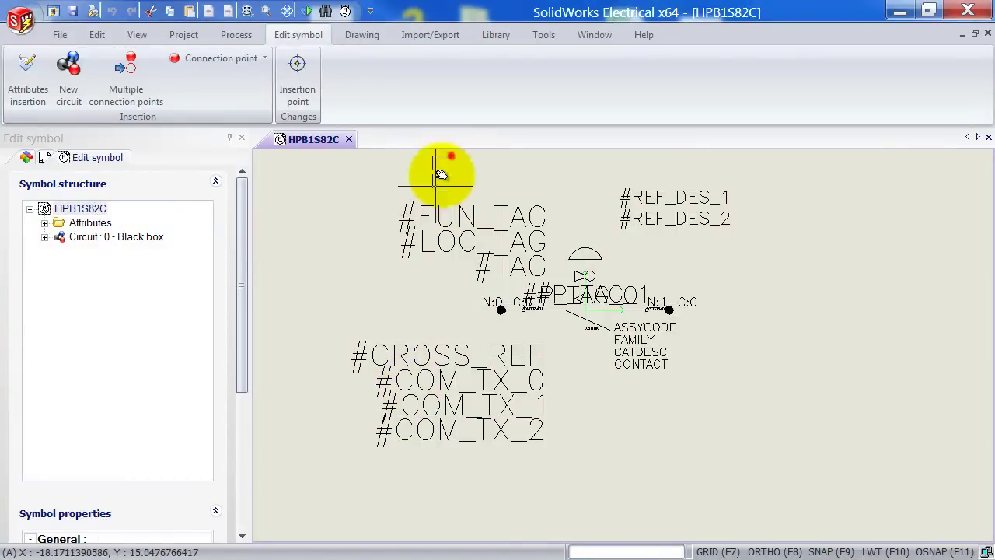
{"action": "left_click", "coordinate": [309, 484]}
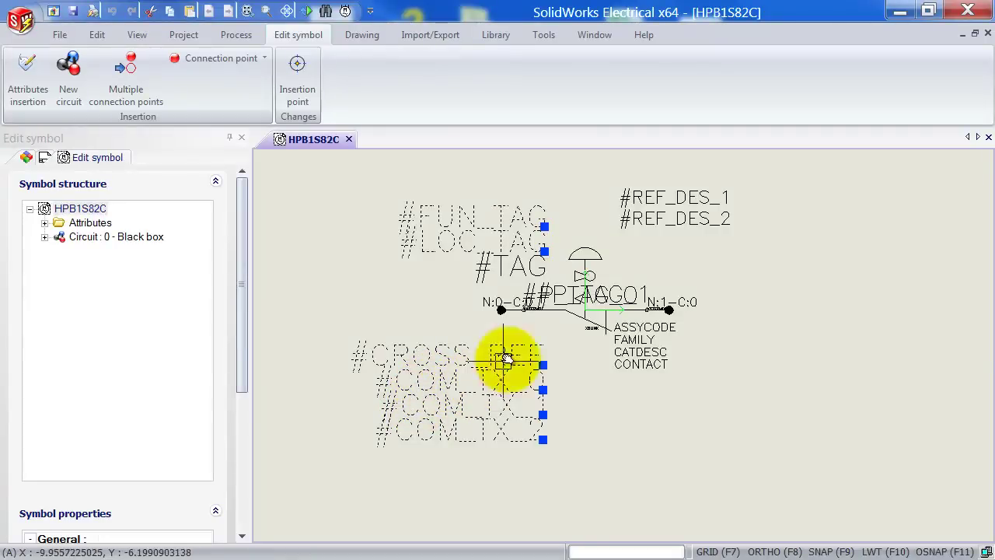
{"action": "key", "text": "m"}
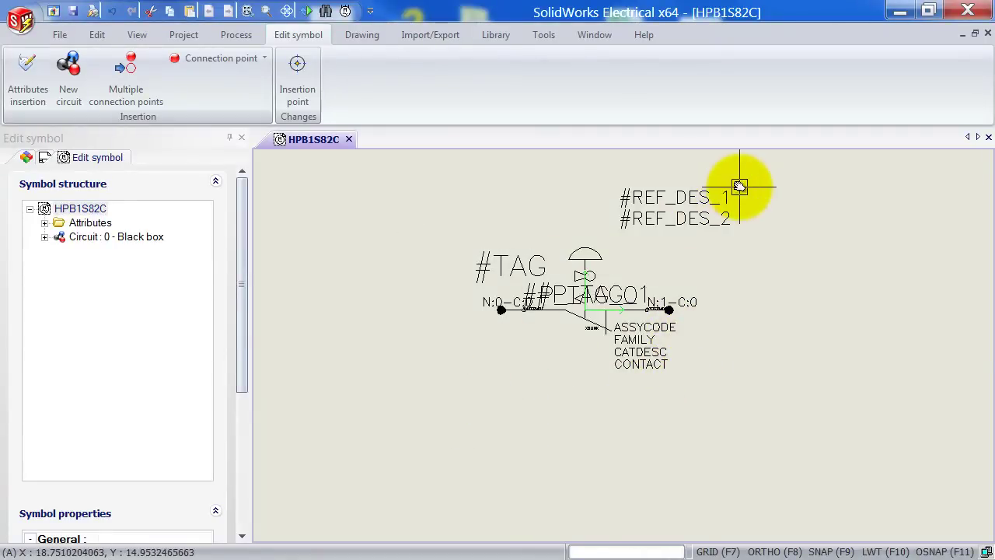
{"action": "left_click", "coordinate": [751, 184]}
{"action": "left_click", "coordinate": [699, 269]}
{"action": "key", "text": "Delete"}
Delete the ASSYCODE, FAMILY, CATDESC and CONTACT attributes and the XBLINK label
{"action": "left_click", "coordinate": [643, 327]}
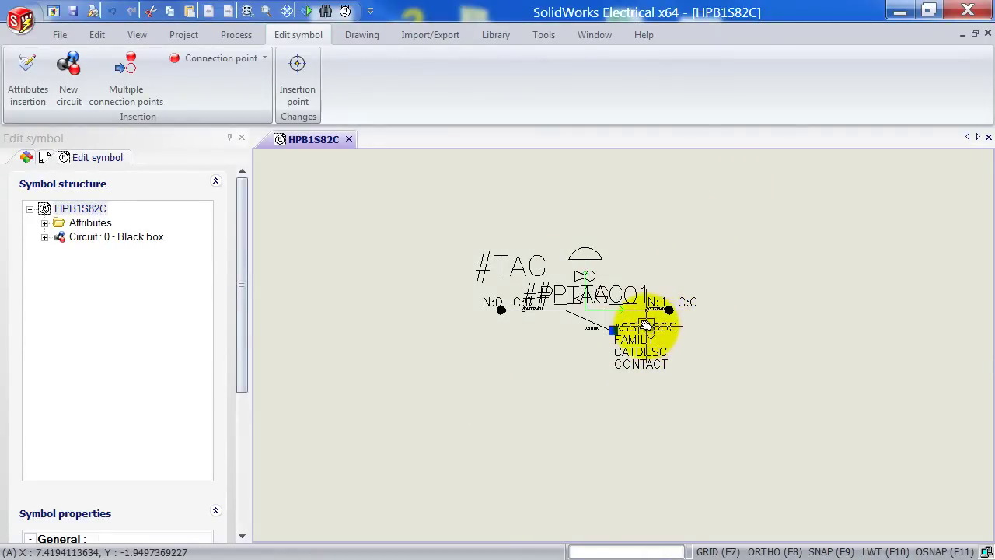
{"action": "scroll", "coordinate": [684, 370], "scroll_direction": "up", "scroll_amount": 1}
{"action": "scroll", "coordinate": [684, 370], "scroll_direction": "up", "scroll_amount": 1}
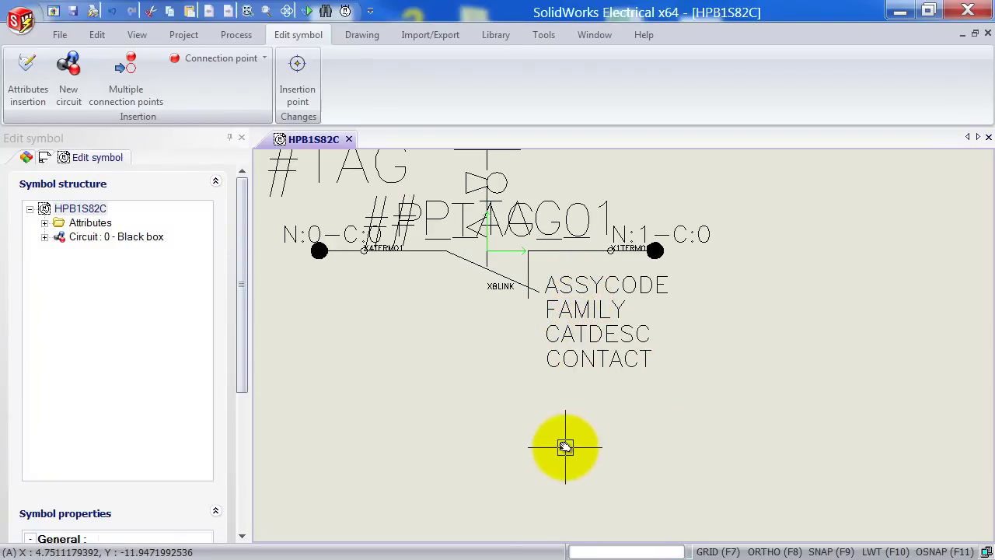
{"action": "key", "text": "Delete"}
{"action": "left_click", "coordinate": [583, 304]}
{"action": "key", "text": "Delete"}
{"action": "left_click", "coordinate": [585, 327]}
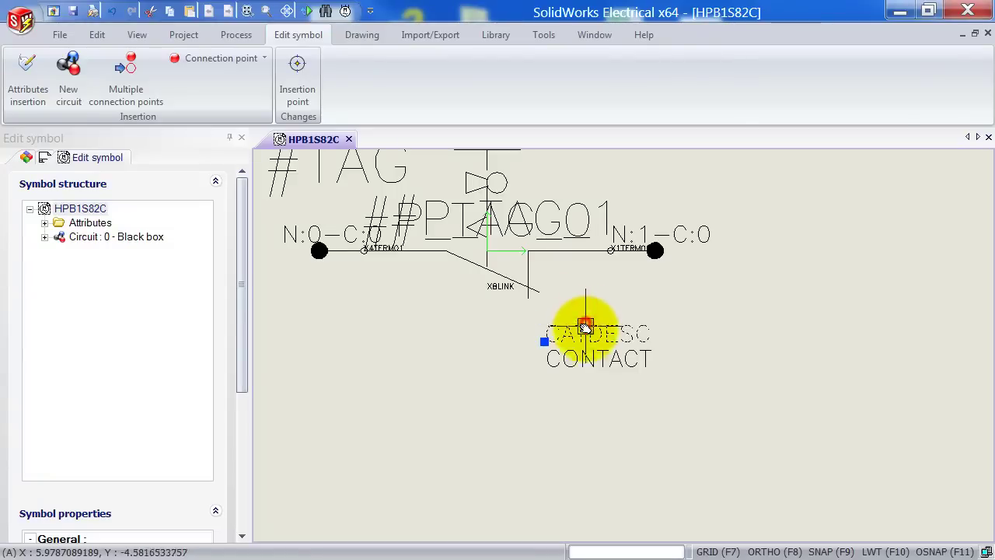
{"action": "key", "text": "Delete"}
{"action": "left_click", "coordinate": [589, 349]}
{"action": "key", "text": "Delete"}
{"action": "left_click", "coordinate": [499, 286]}
{"action": "key", "text": "Delete"}
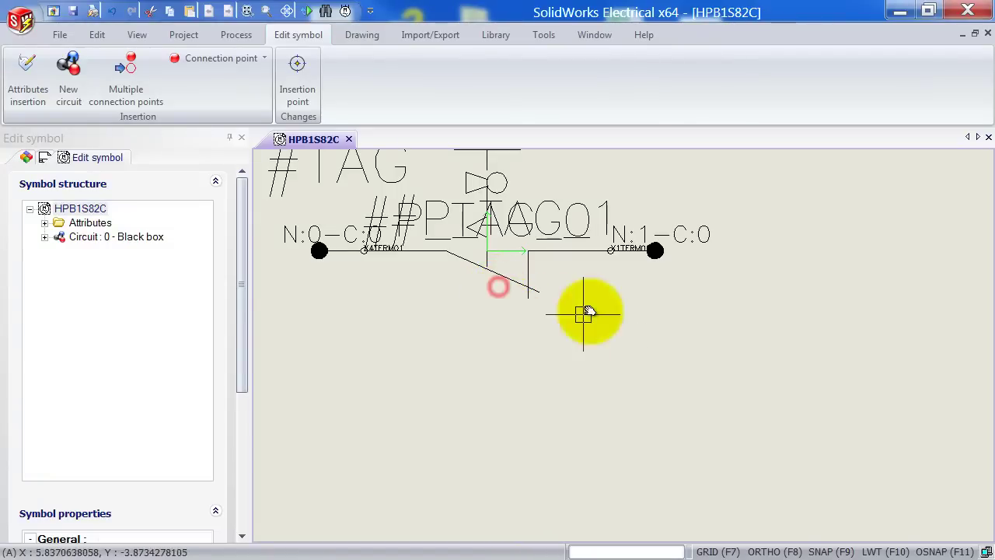
Delete the N:1, N:0 and X1TERM connection points and the #TAG attribute
{"action": "key", "text": "Delete"}
{"action": "left_click", "coordinate": [322, 234]}
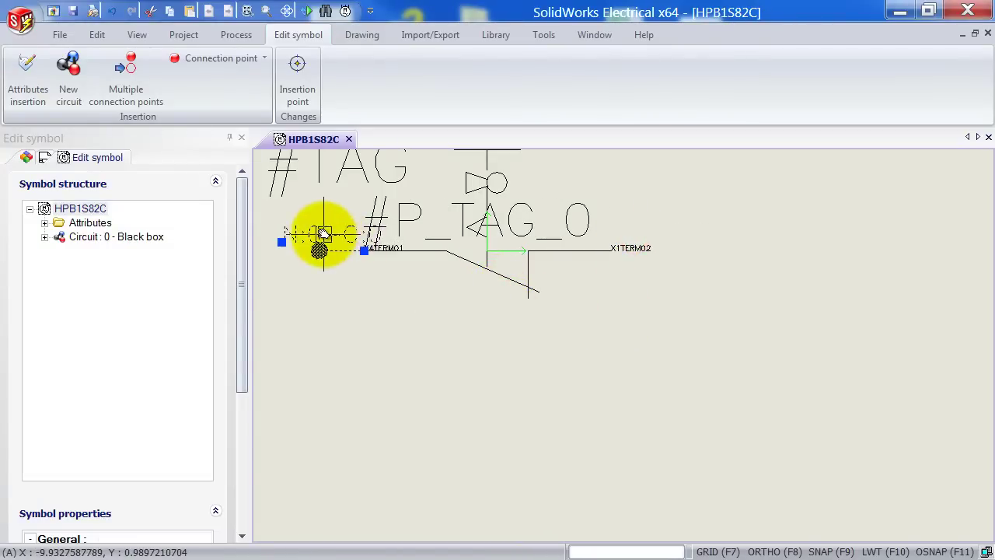
{"action": "key", "text": "Delete"}
{"action": "left_click", "coordinate": [644, 249]}
{"action": "key", "text": "Delete"}
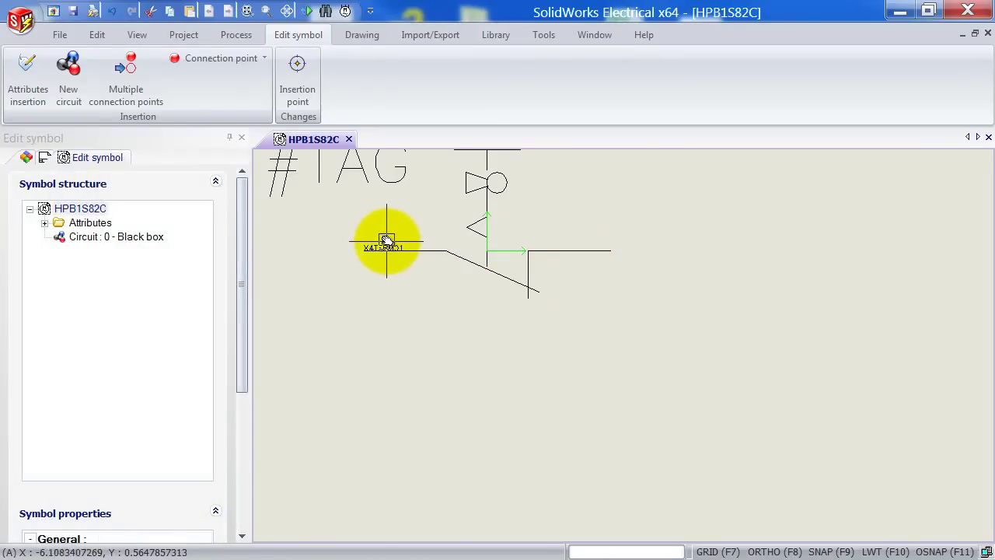
{"action": "scroll", "coordinate": [383, 241], "scroll_direction": "down", "scroll_amount": 3}
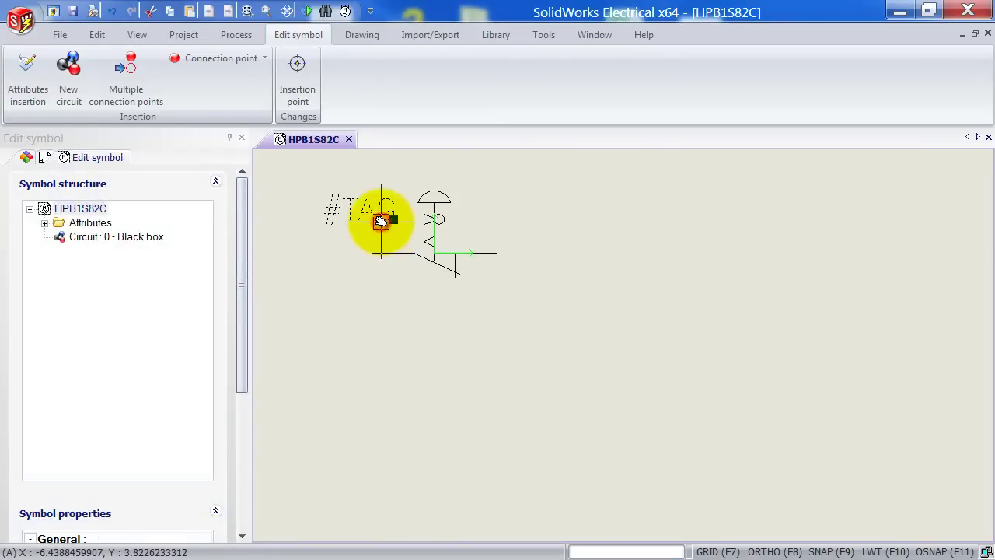
{"action": "key", "text": "Delete"}
{"action": "middle_click_drag", "start_coordinate": [349, 282], "coordinate": [433, 384]}
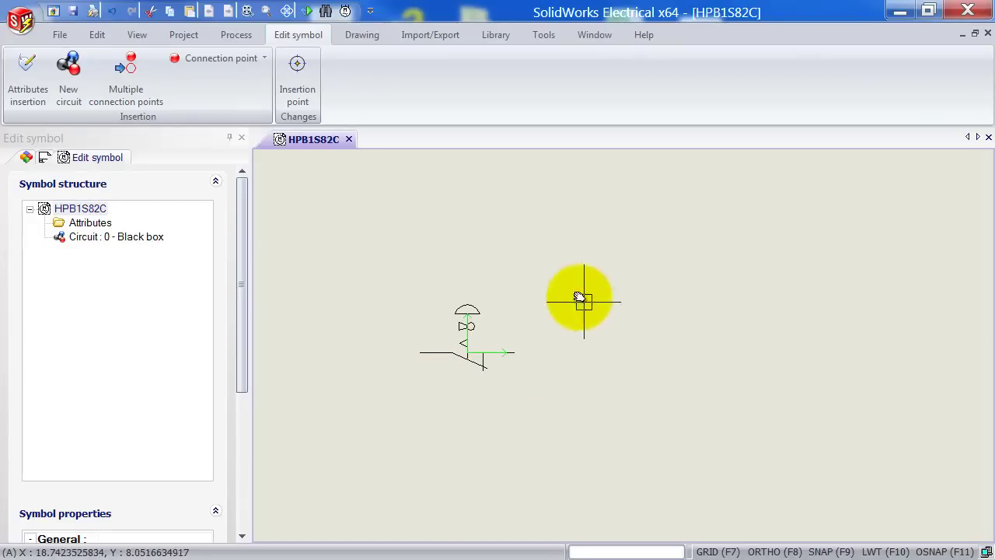
Turn on snap at 2.5 spacing and the grid at 5 spacing
{"action": "right_click", "coordinate": [834, 552]}
{"action": "left_click_drag", "start_coordinate": [506, 299], "coordinate": [433, 286]}
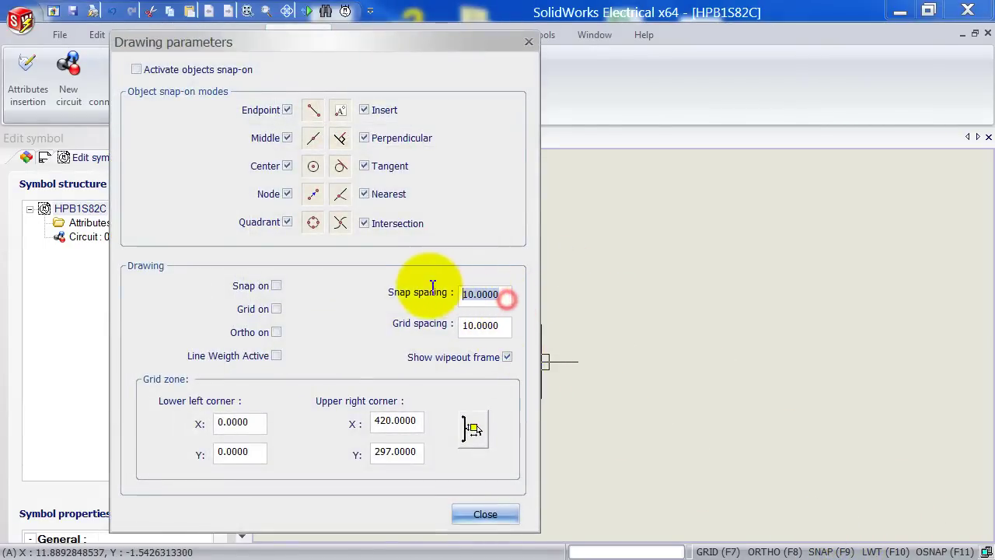
{"action": "type", "text": "2.5"}
{"action": "left_click_drag", "start_coordinate": [507, 325], "coordinate": [463, 325]}
{"action": "type", "text": "5"}
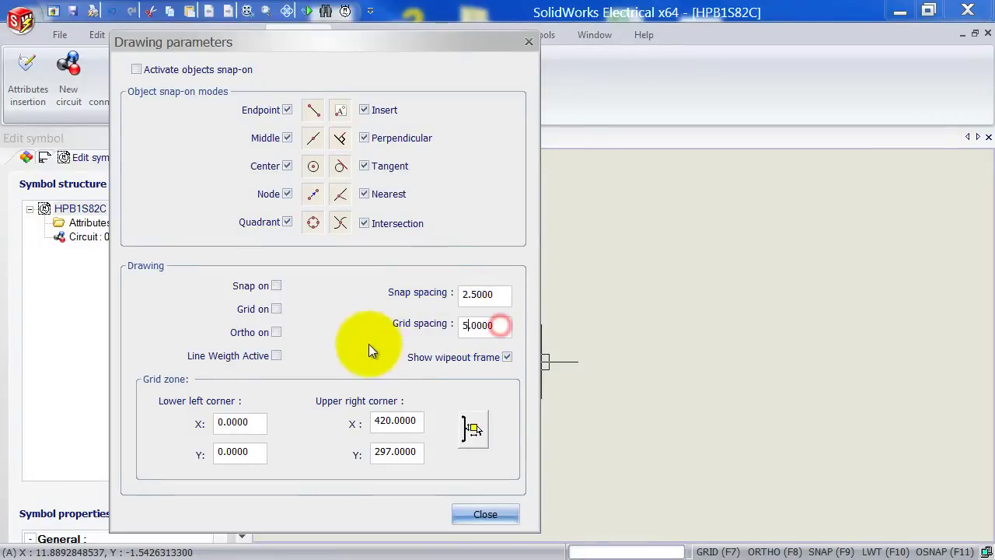
{"action": "left_click", "coordinate": [272, 309]}
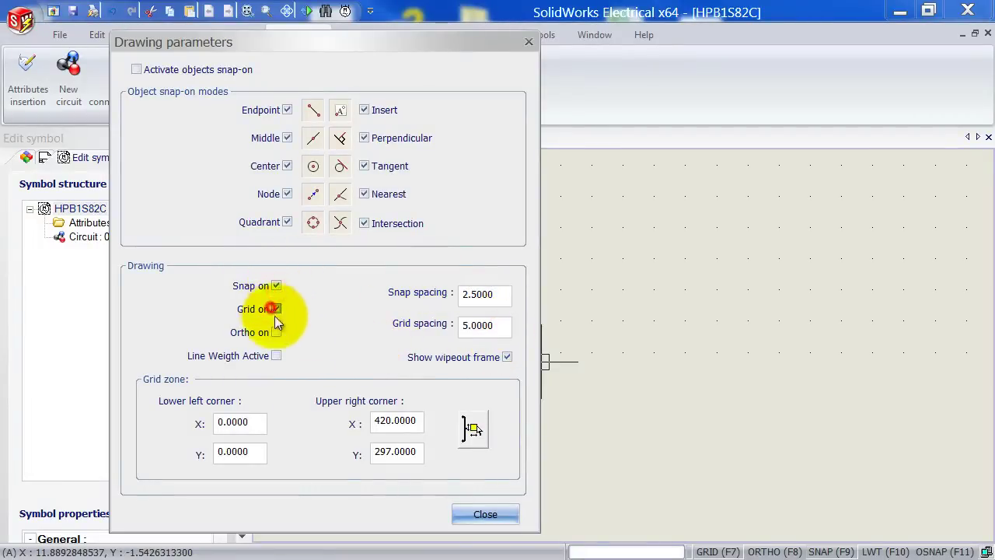
{"action": "left_click", "coordinate": [472, 511]}
Move the whole emergency stop graphic up and to the right
{"action": "left_click", "coordinate": [573, 251]}
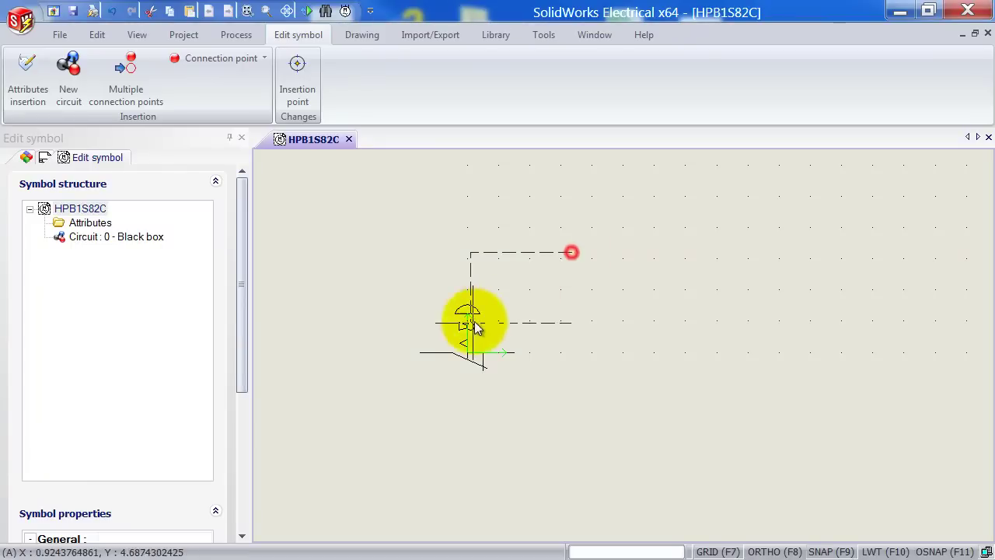
{"action": "left_click", "coordinate": [389, 406]}
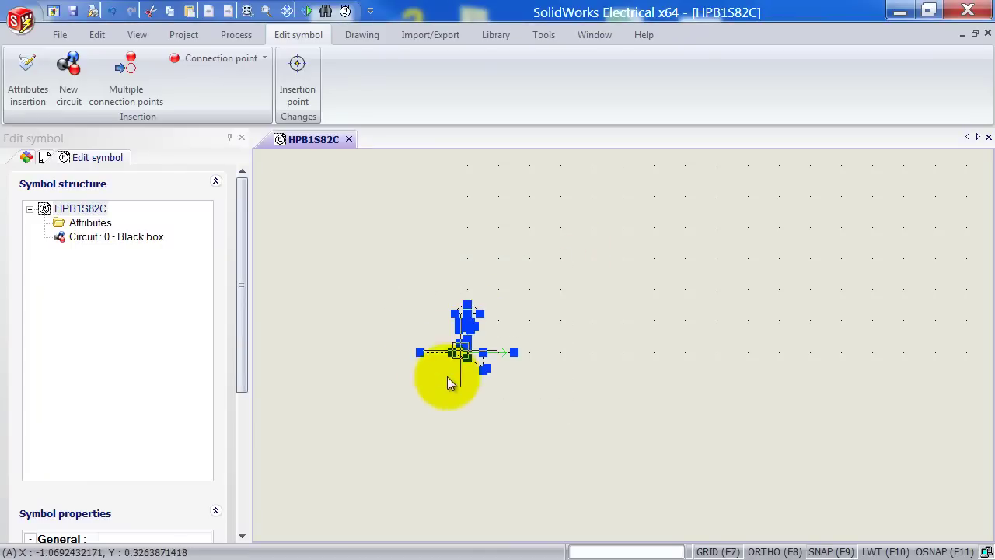
{"action": "left_click", "coordinate": [348, 35]}
{"action": "left_click", "coordinate": [432, 60]}
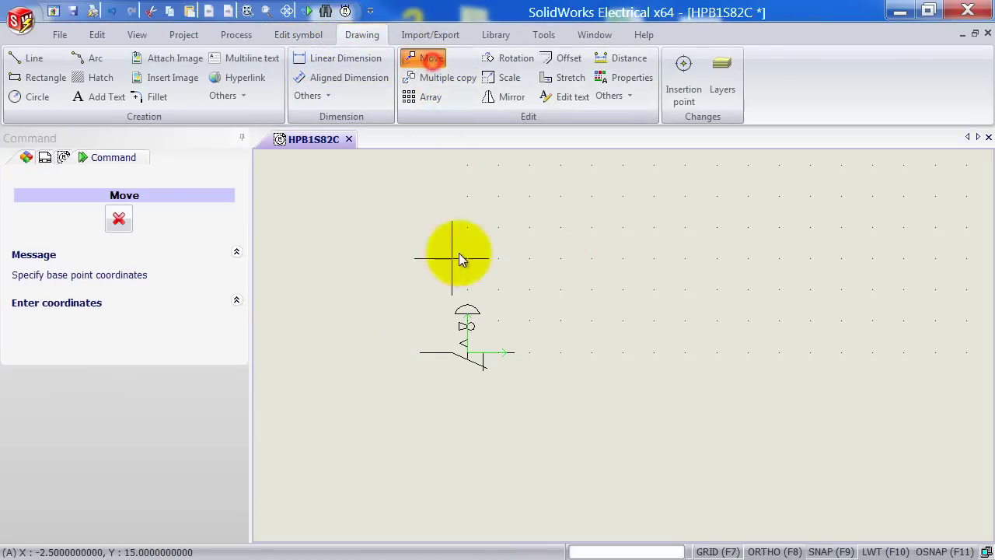
{"action": "left_click", "coordinate": [474, 356]}
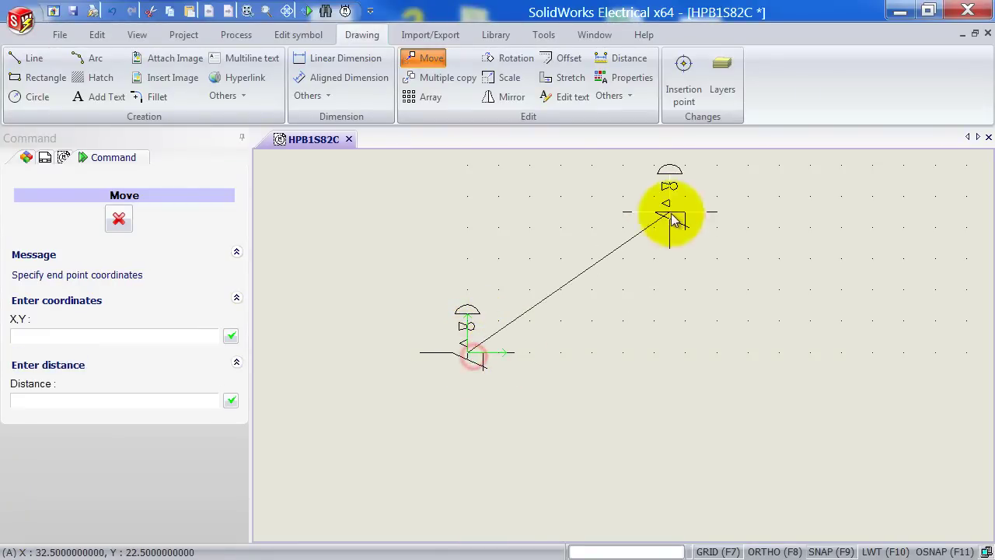
{"action": "left_click", "coordinate": [622, 241]}
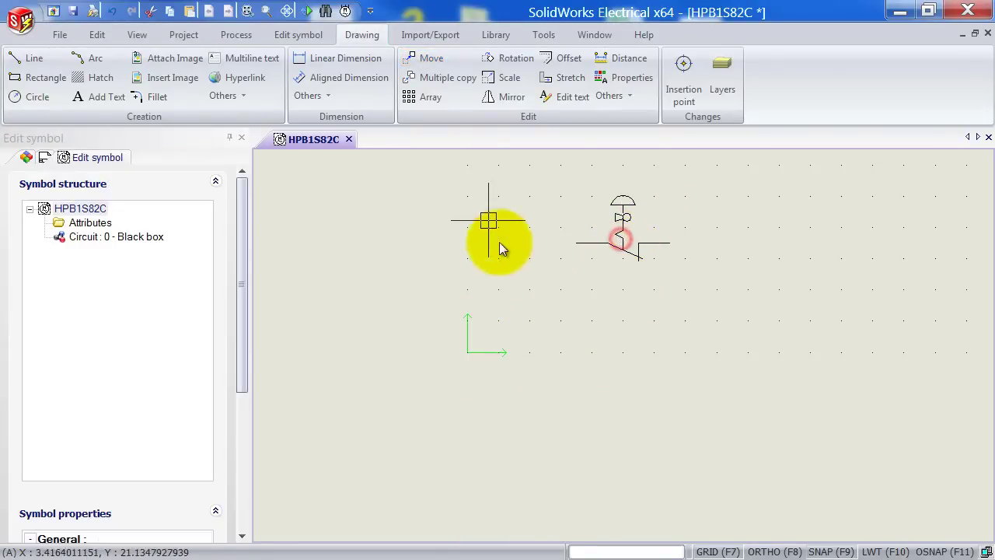
Rotate the symbol 90° so its contact runs vertically
{"action": "left_click", "coordinate": [509, 58]}
{"action": "left_click", "coordinate": [599, 246]}
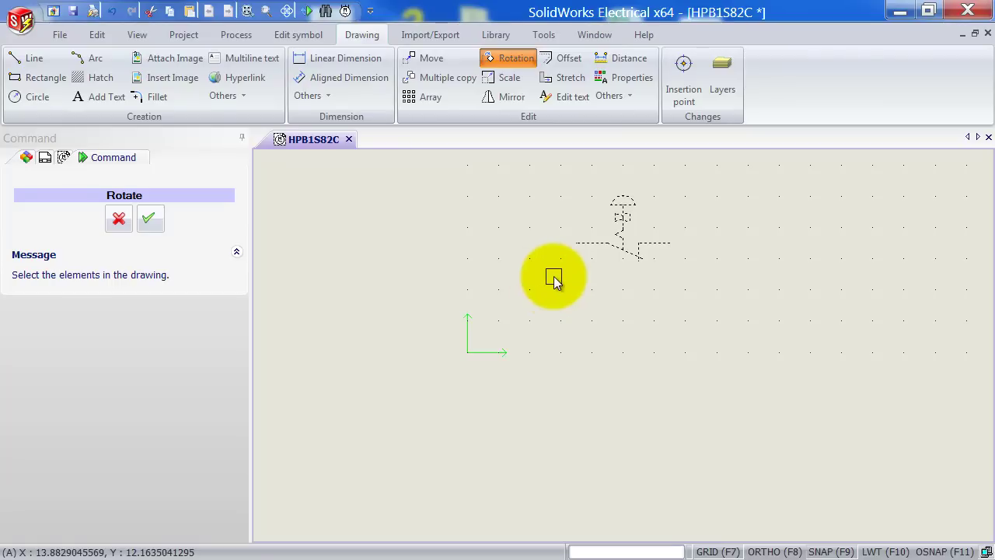
{"action": "right_click", "coordinate": [554, 279]}
{"action": "left_click", "coordinate": [623, 242]}
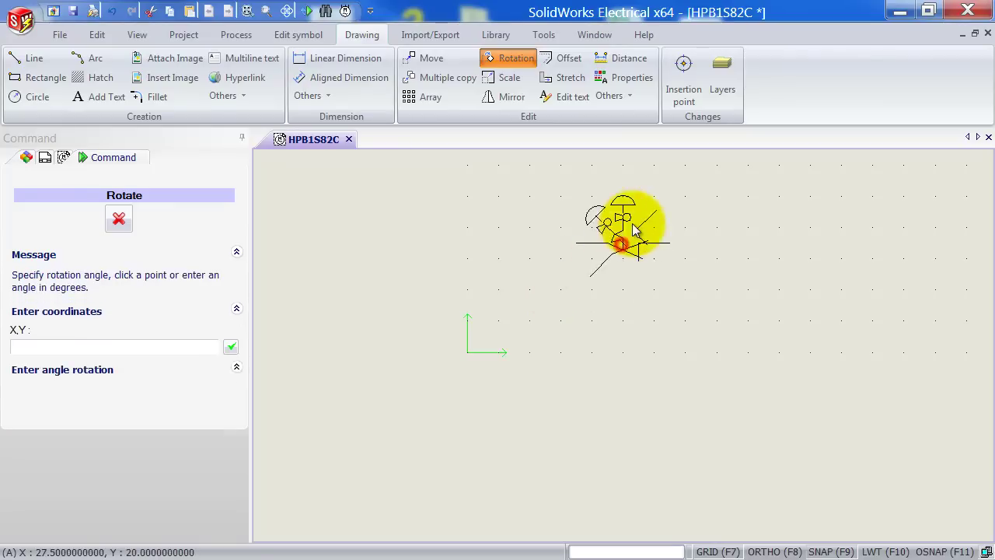
{"action": "left_click", "coordinate": [624, 166]}
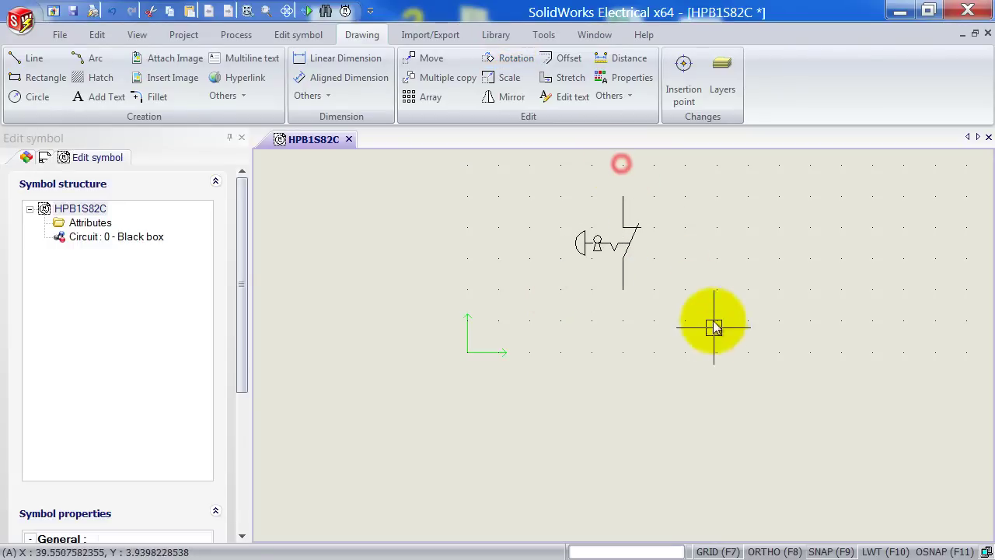
{"action": "middle_click_drag", "start_coordinate": [725, 269], "coordinate": [644, 285]}
{"action": "scroll", "coordinate": [570, 263], "scroll_direction": "up", "scroll_amount": 1}
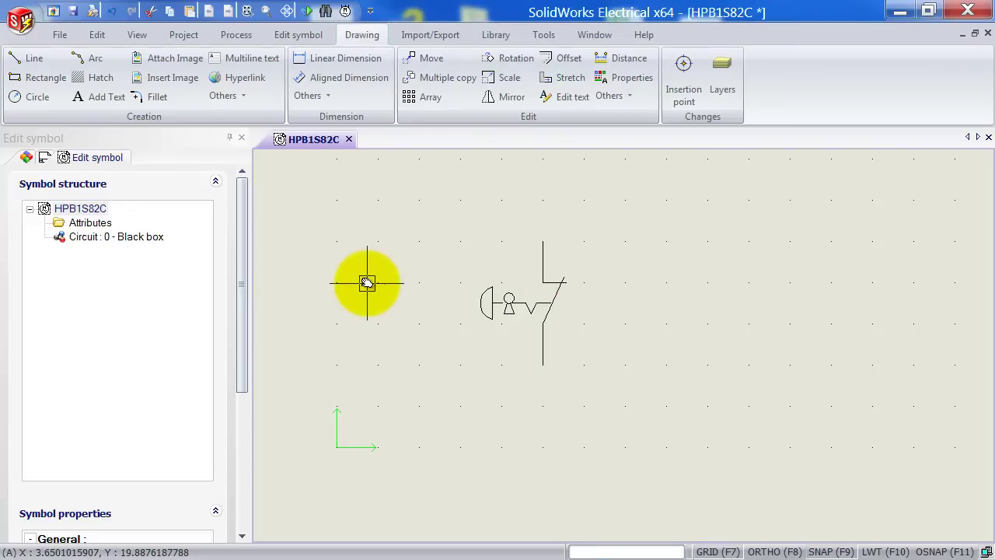
Change Circuit 0 of the HPB1S82C symbol from Black box to NC Contact
{"action": "left_click", "coordinate": [123, 238]}
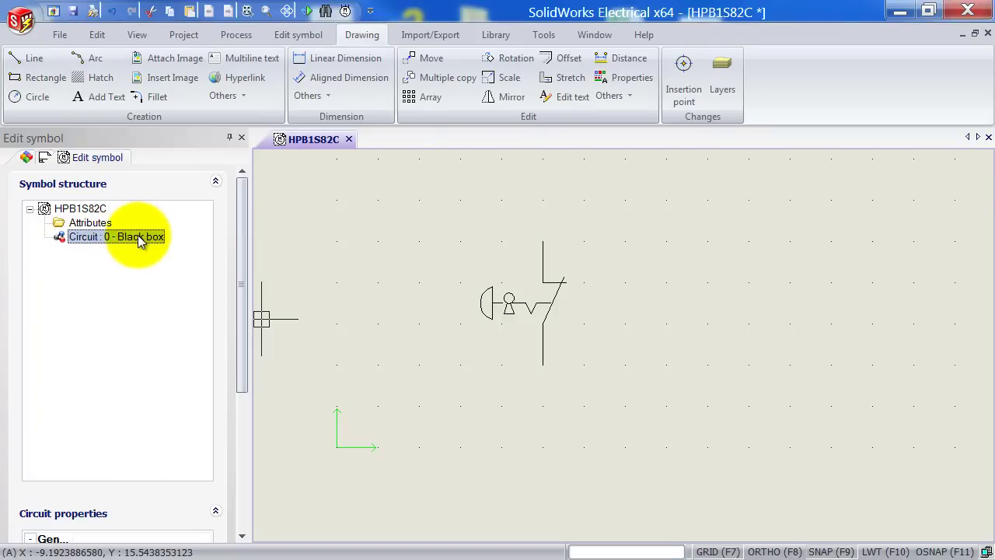
{"action": "right_click", "coordinate": [137, 238]}
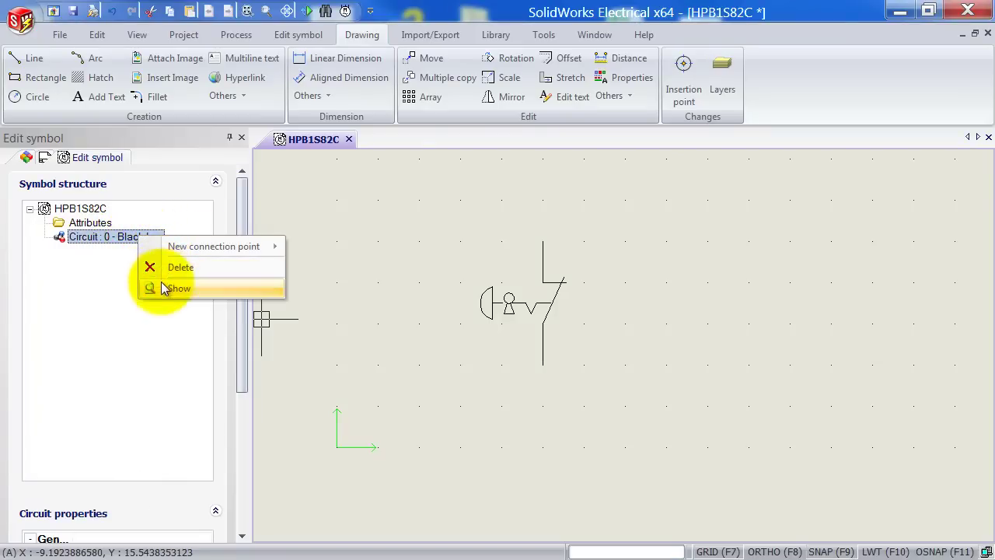
{"action": "left_click", "coordinate": [228, 224]}
{"action": "left_click_drag", "start_coordinate": [243, 225], "coordinate": [245, 320]}
{"action": "left_click", "coordinate": [206, 376]}
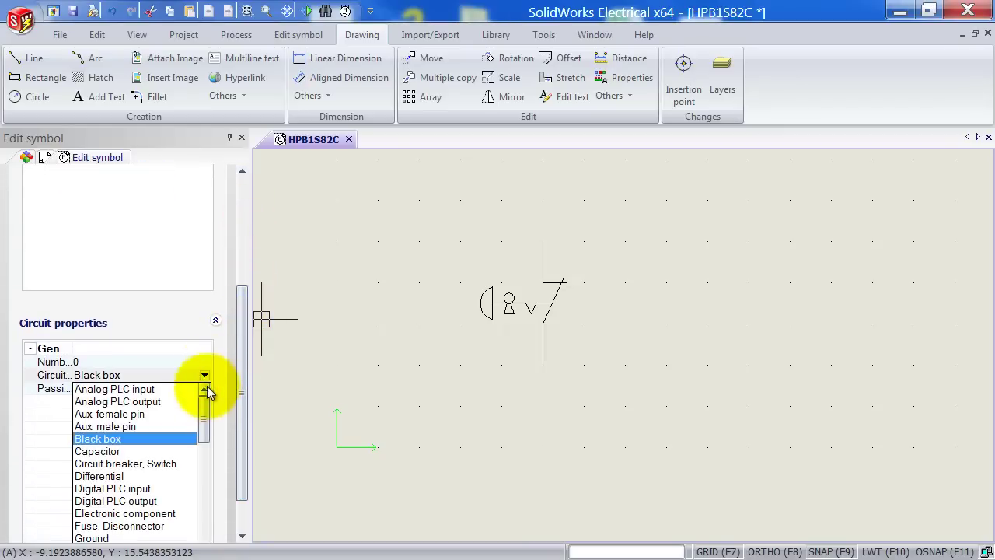
{"action": "left_click_drag", "start_coordinate": [207, 422], "coordinate": [201, 486]}
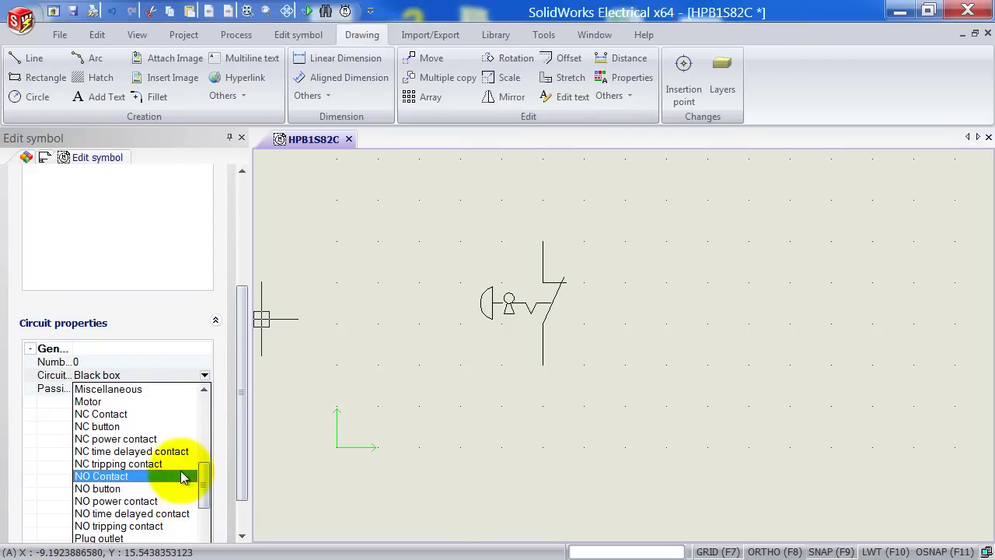
{"action": "left_click", "coordinate": [153, 414]}
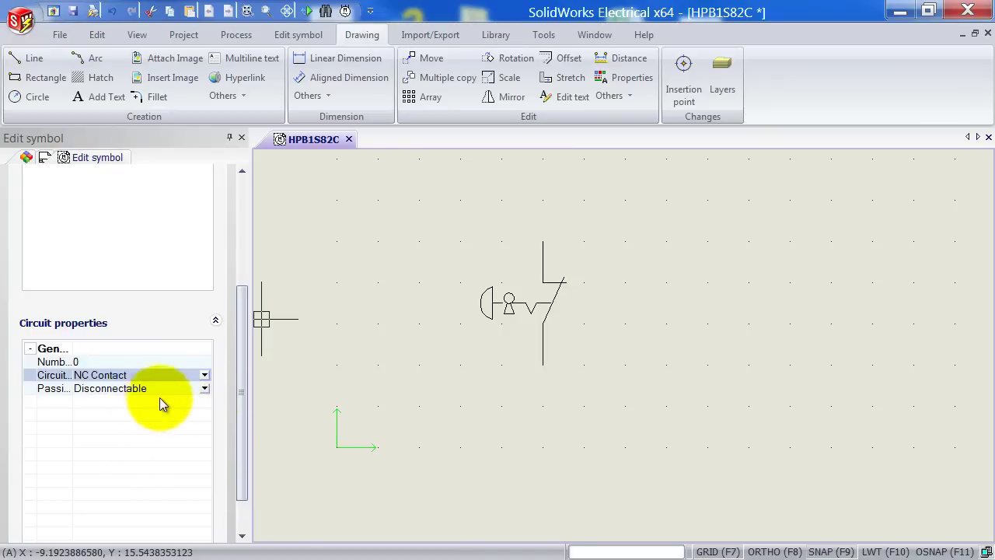
{"action": "left_click", "coordinate": [384, 337]}
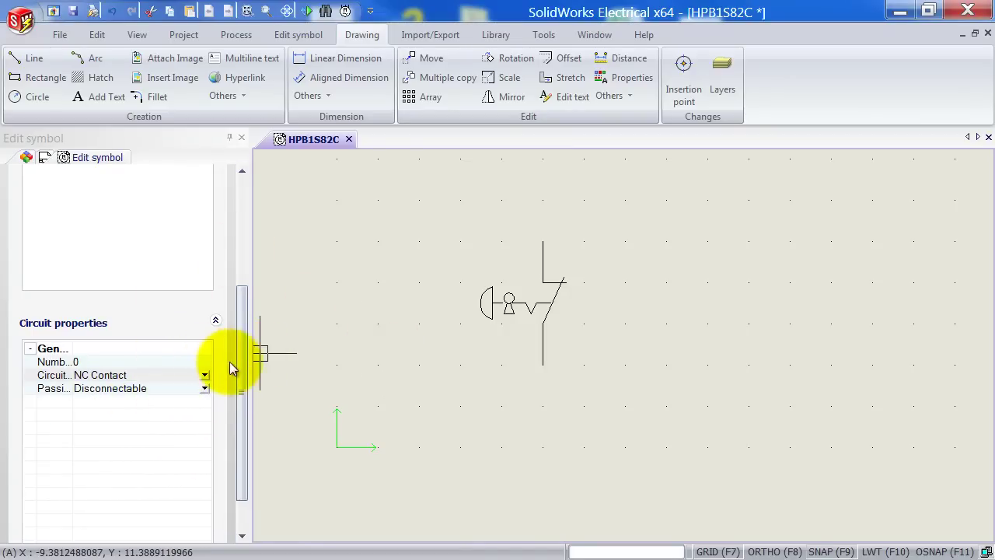
{"action": "left_click_drag", "start_coordinate": [233, 348], "coordinate": [203, 274]}
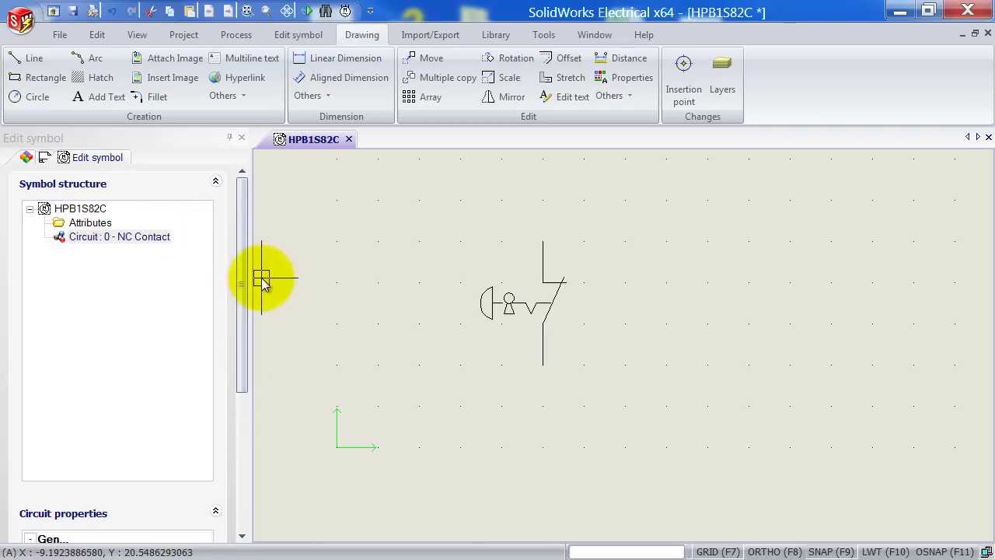
Widen the Circuit properties labels, confirm circuit Number 0, and show the Edit symbol tools
{"action": "left_click_drag", "start_coordinate": [245, 260], "coordinate": [255, 334]}
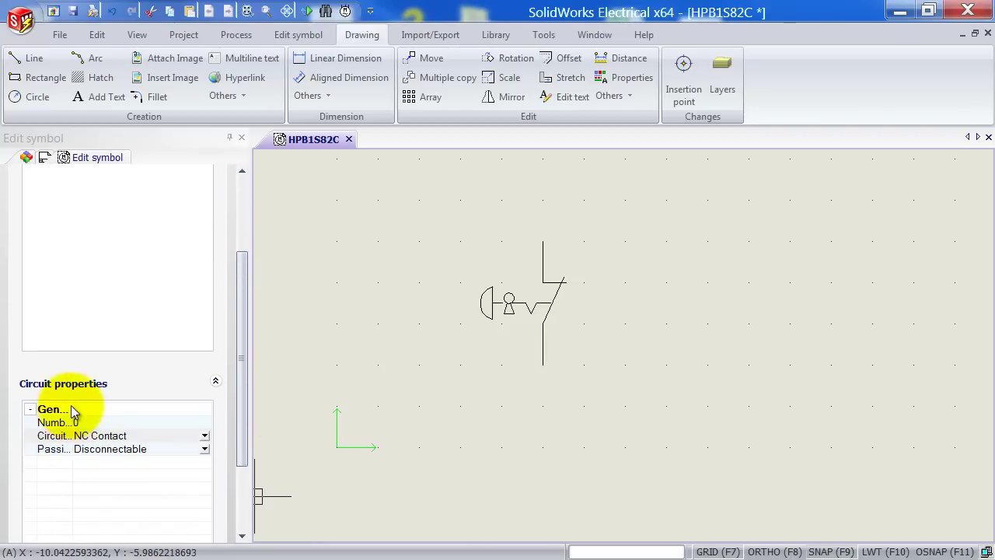
{"action": "left_click_drag", "start_coordinate": [71, 406], "coordinate": [113, 409]}
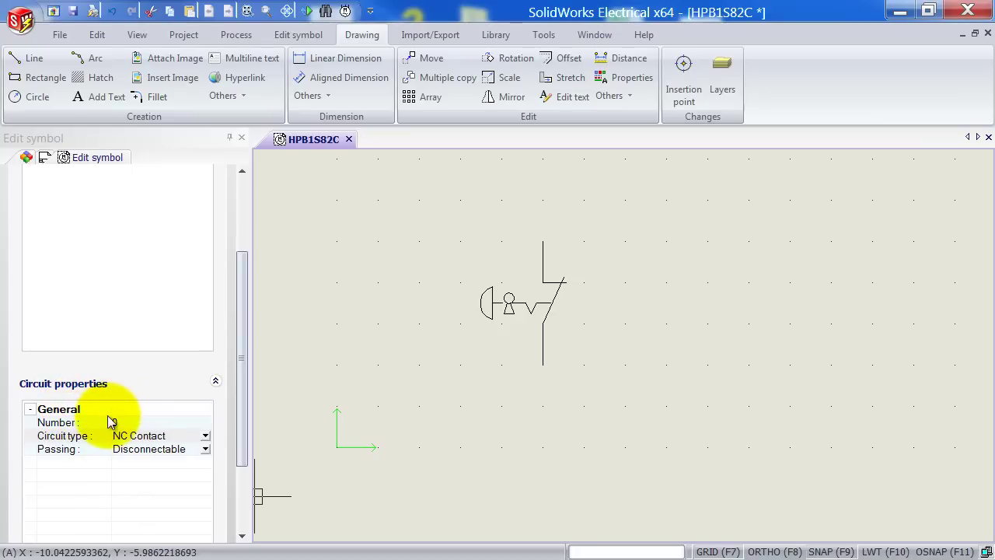
{"action": "left_click", "coordinate": [111, 423]}
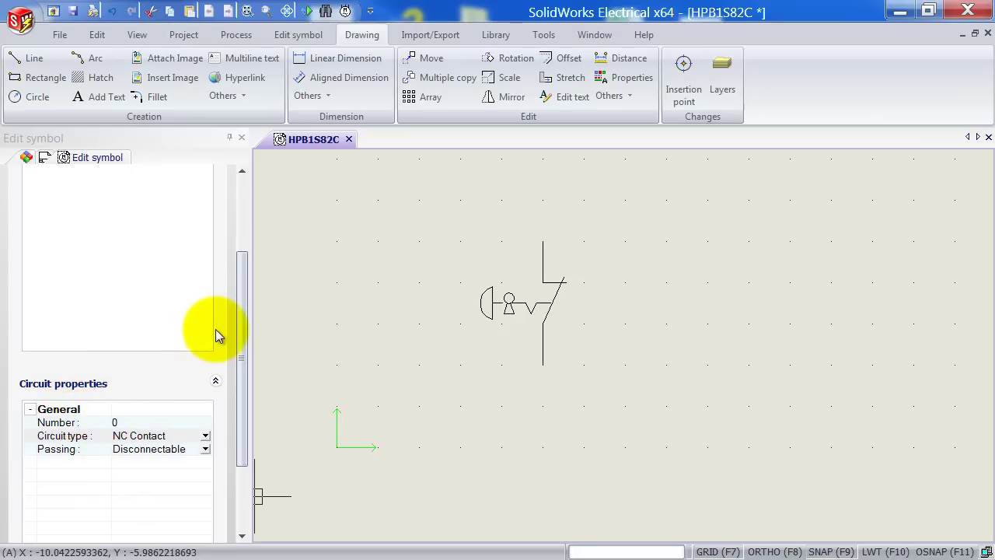
{"action": "left_click", "coordinate": [296, 35]}
Place connection point #P_TAG_0 at the contact's top end and #P_TAG_1 at its bottom end
{"action": "left_click_drag", "start_coordinate": [248, 256], "coordinate": [240, 179]}
{"action": "left_click", "coordinate": [119, 236]}
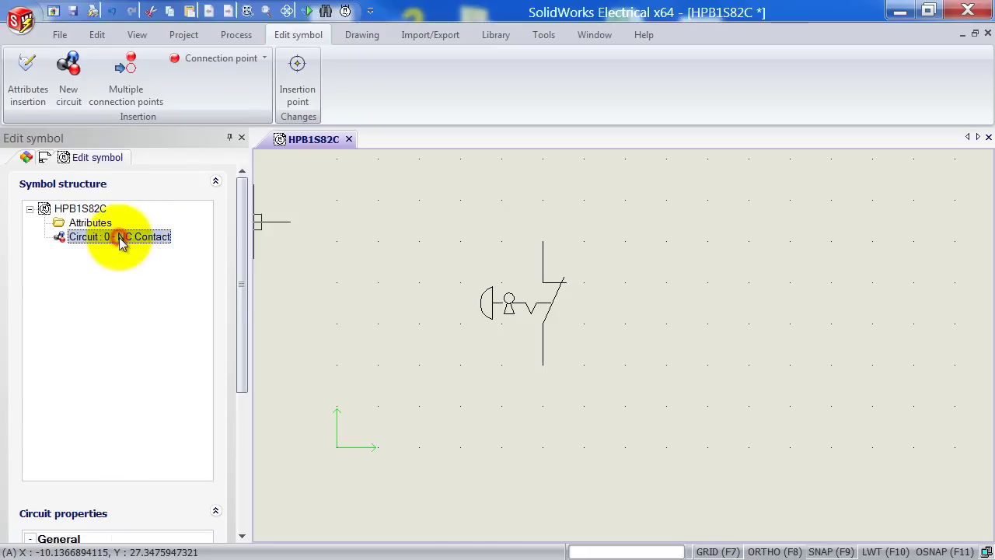
{"action": "left_click", "coordinate": [199, 62]}
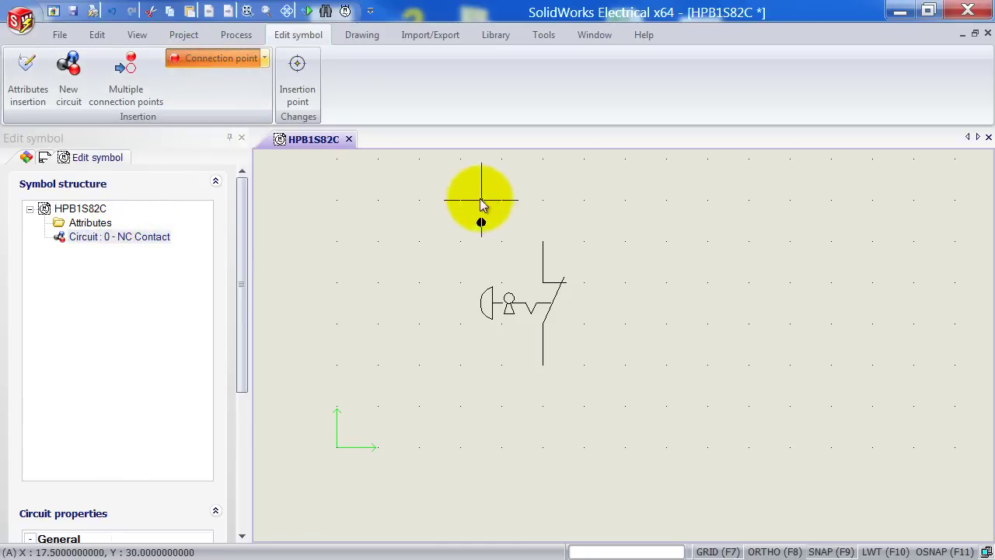
{"action": "left_click", "coordinate": [538, 234]}
{"action": "left_click", "coordinate": [82, 236]}
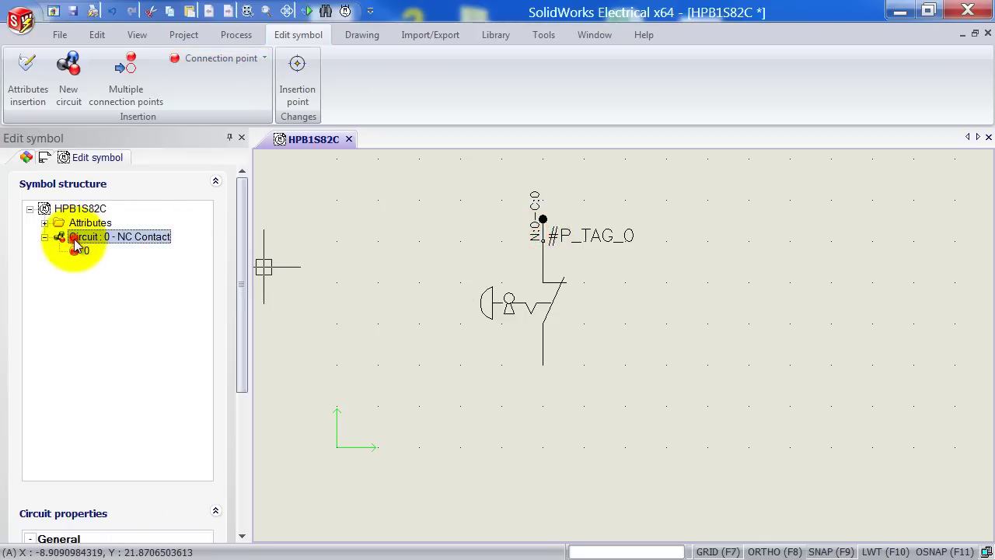
{"action": "left_click", "coordinate": [205, 64]}
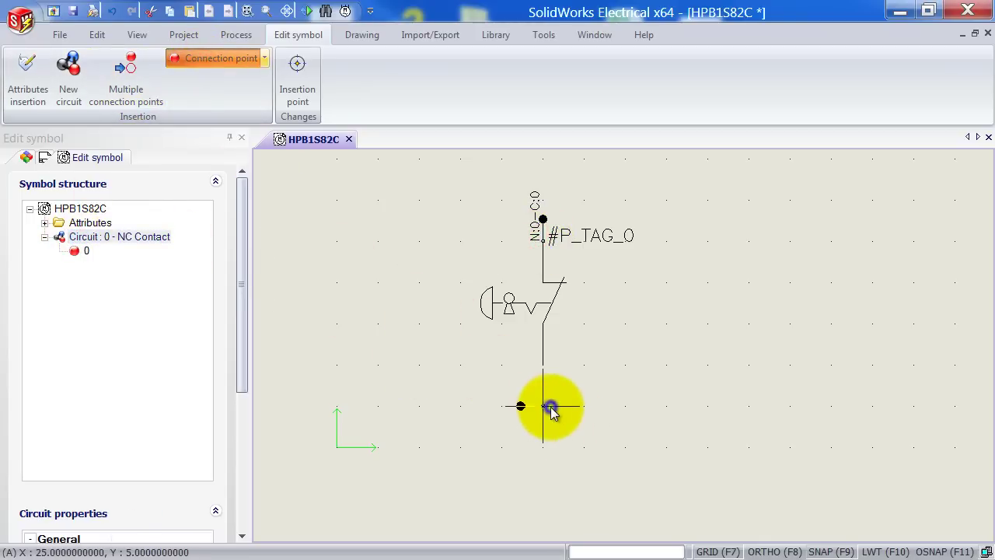
{"action": "left_click", "coordinate": [543, 367]}
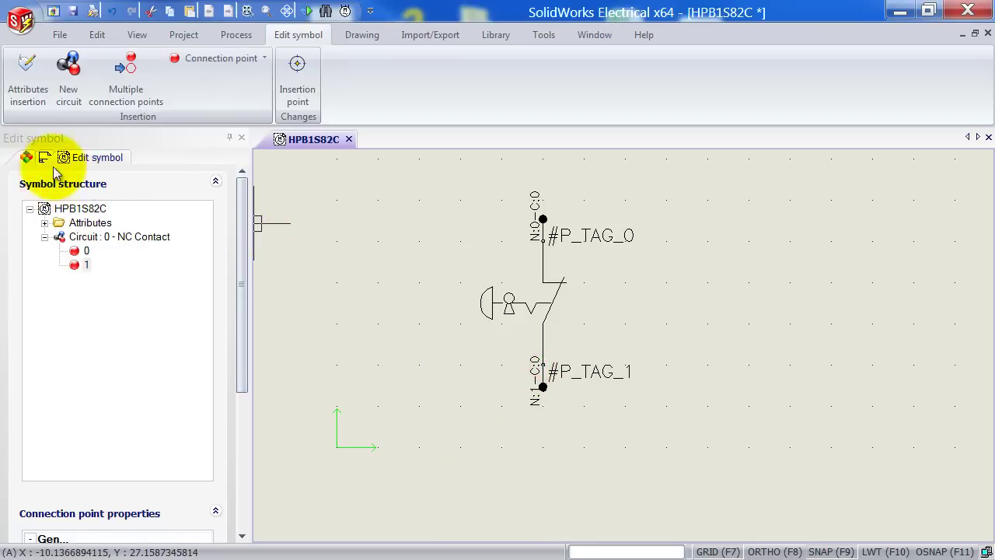
In Attributes management, tick the #TAG mark and the #COM_TX_0 and #COM_TX_1 user data
{"action": "left_click", "coordinate": [34, 81]}
{"action": "left_click", "coordinate": [55, 74]}
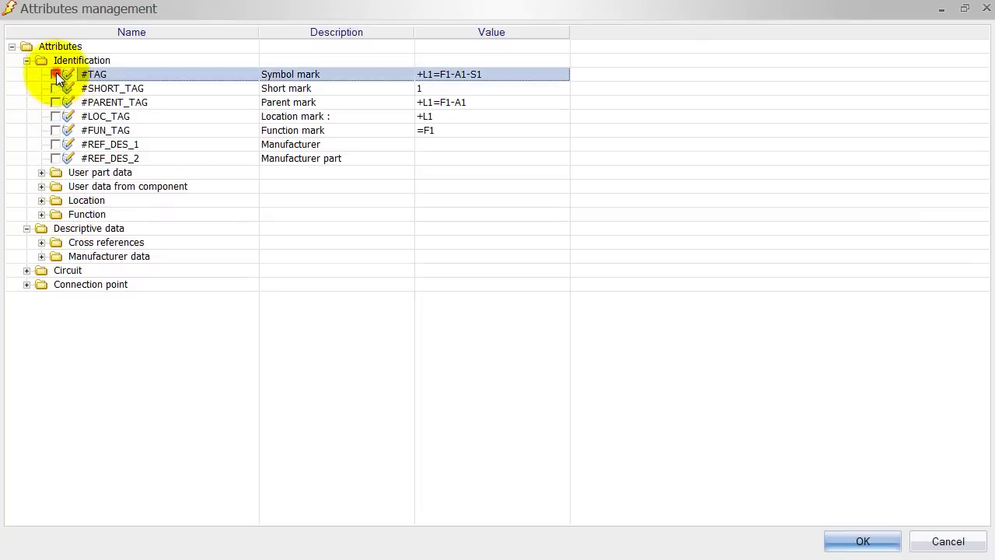
{"action": "left_click", "coordinate": [42, 186]}
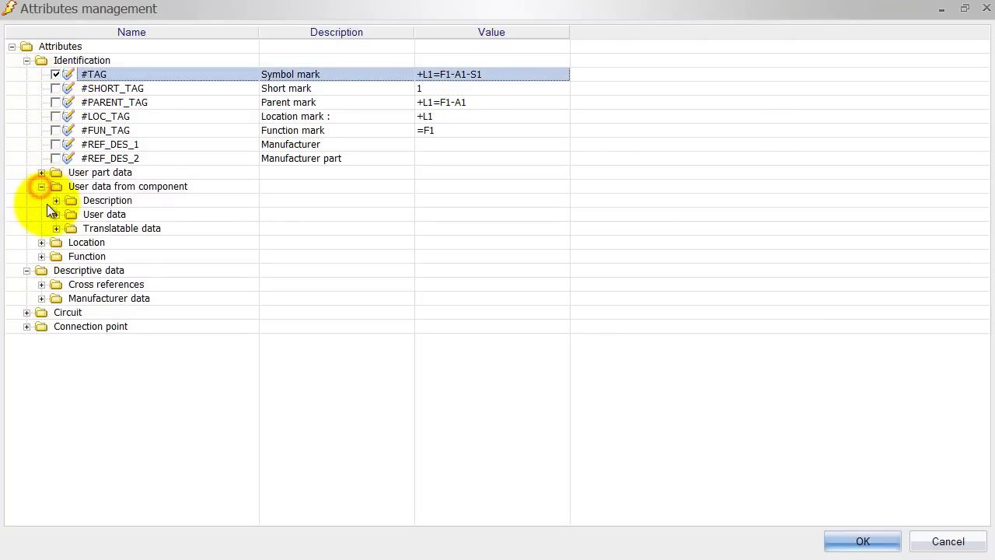
{"action": "left_click", "coordinate": [53, 201]}
{"action": "left_click", "coordinate": [54, 200]}
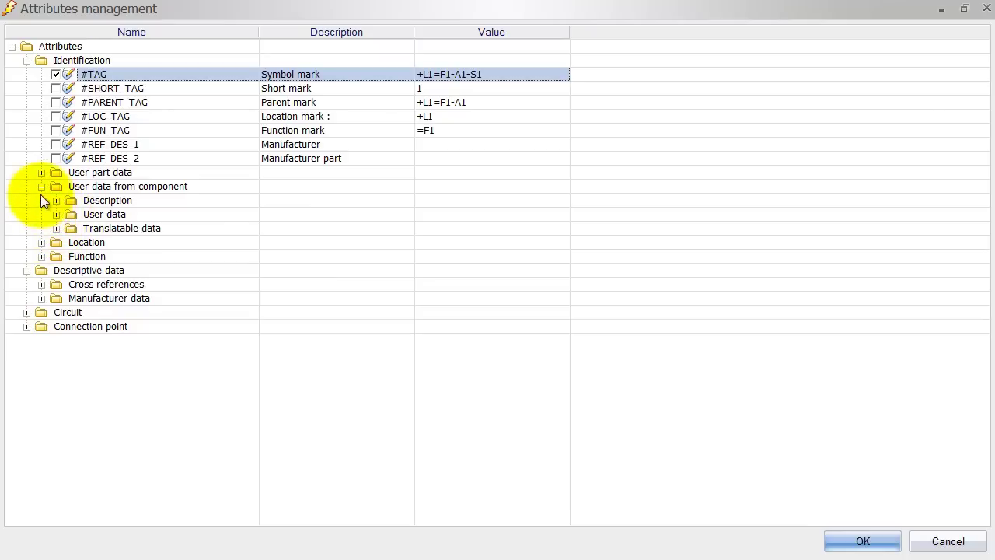
{"action": "left_click", "coordinate": [56, 201]}
{"action": "left_click", "coordinate": [56, 228]}
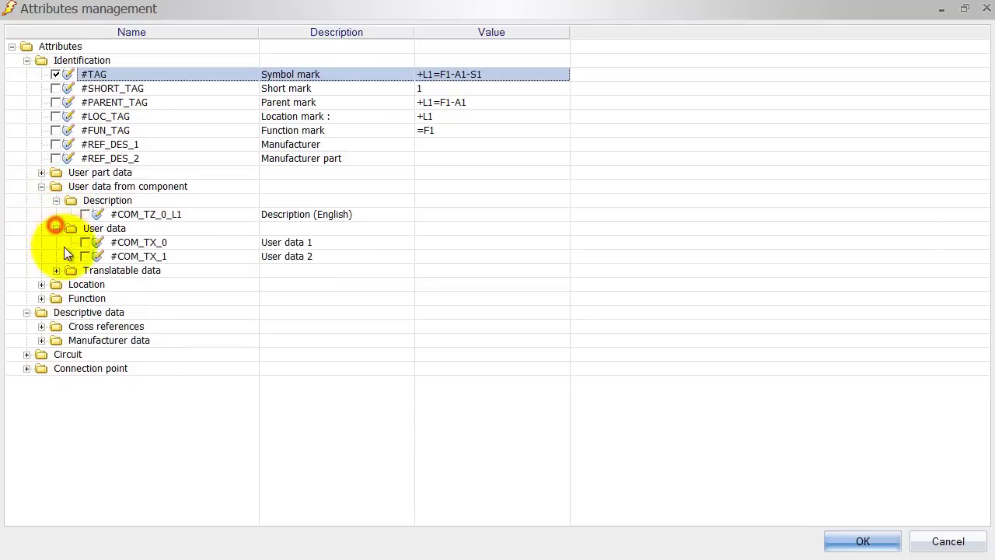
{"action": "left_click", "coordinate": [85, 256]}
{"action": "left_click", "coordinate": [85, 242]}
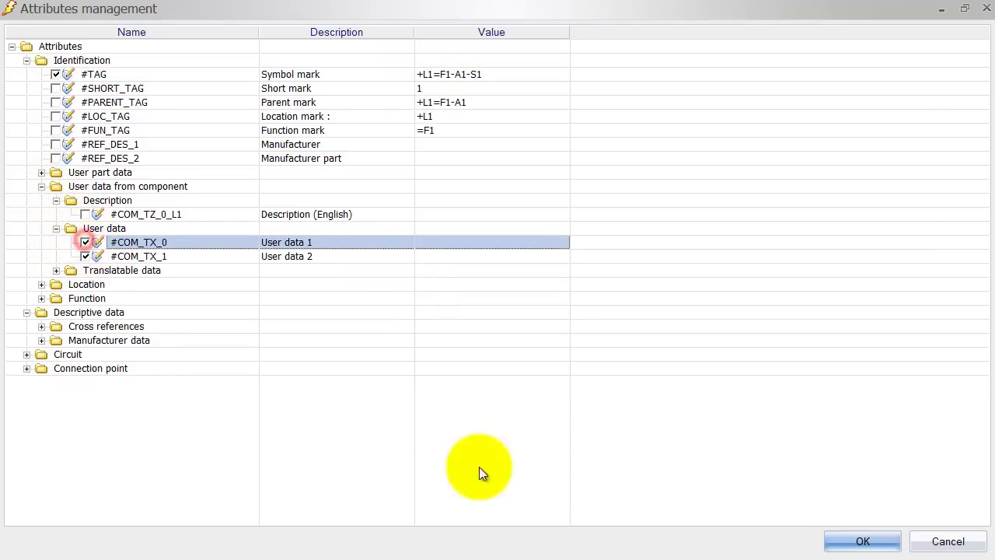
Add the #TD_5 protection and #TD_2 colour manufacturer attributes and confirm the selection
{"action": "left_click", "coordinate": [41, 341]}
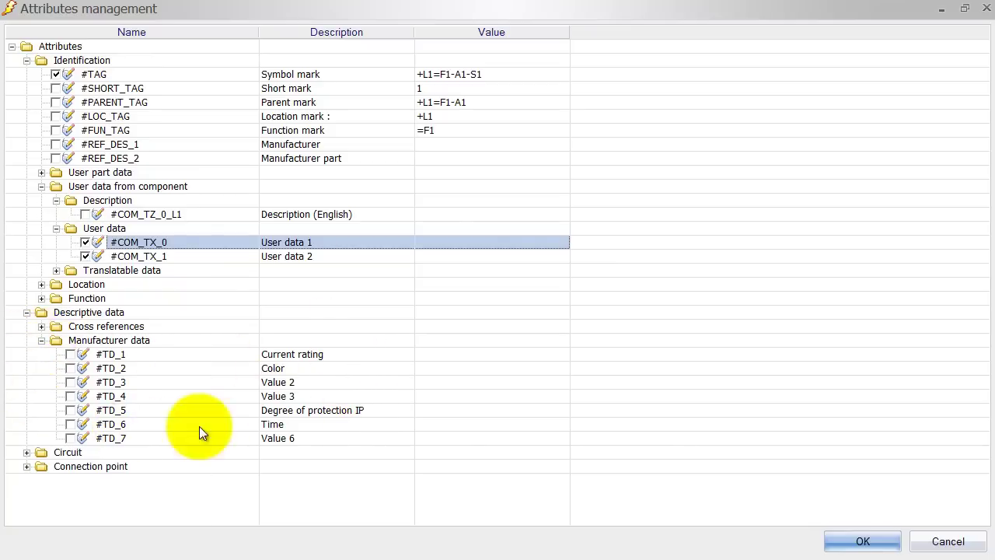
{"action": "left_click", "coordinate": [71, 410]}
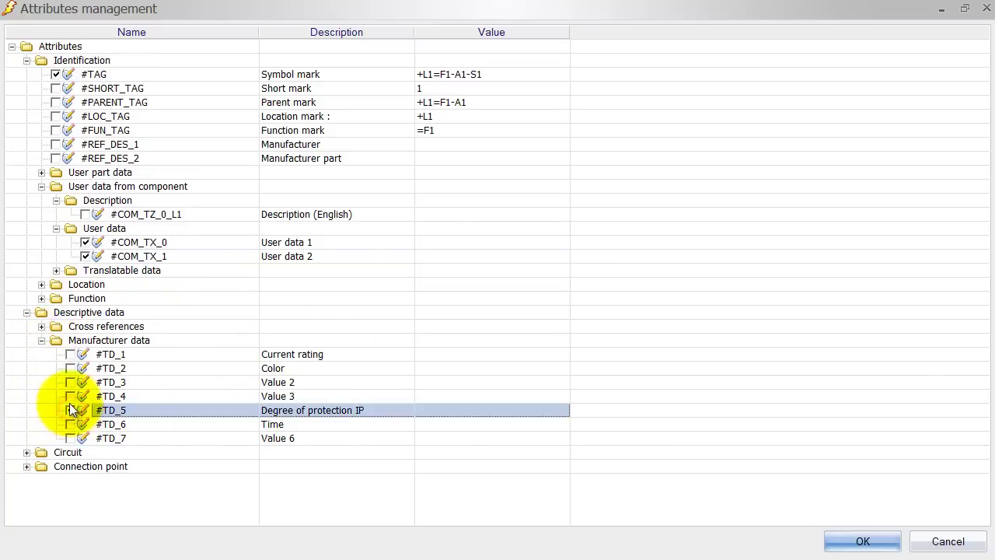
{"action": "left_click", "coordinate": [70, 369]}
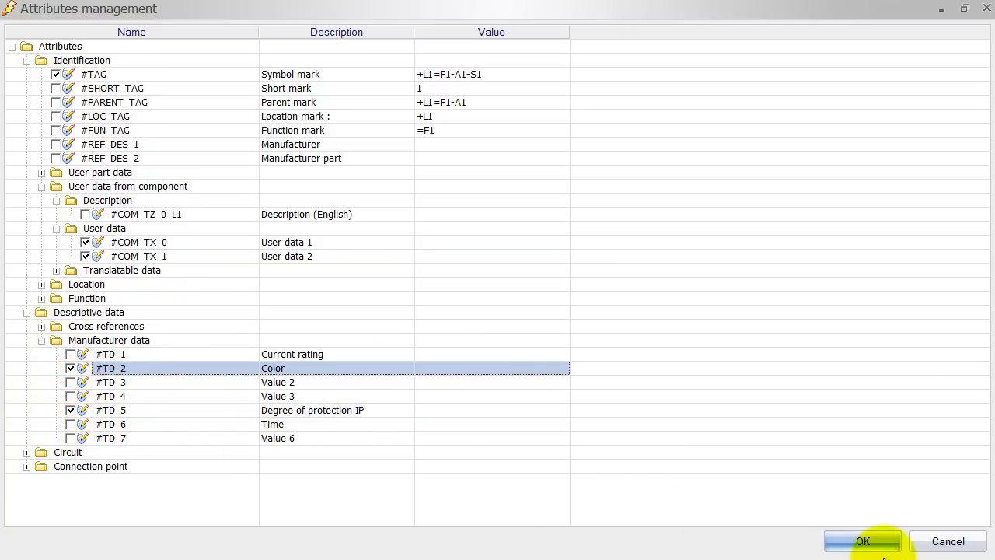
{"action": "left_click", "coordinate": [863, 544]}
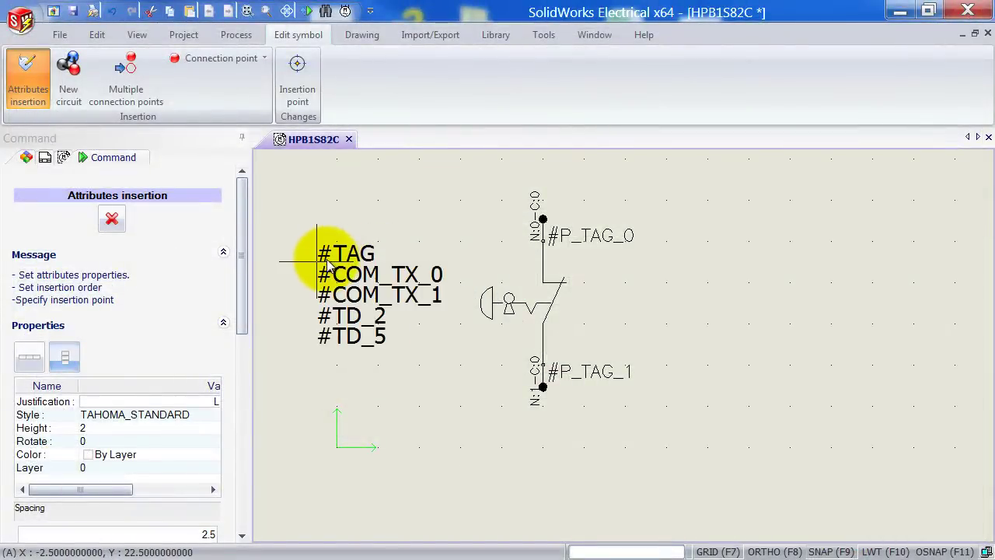
Drop the attribute texts left of the NC contact and set the insertion point at its centre
{"action": "left_click", "coordinate": [317, 262]}
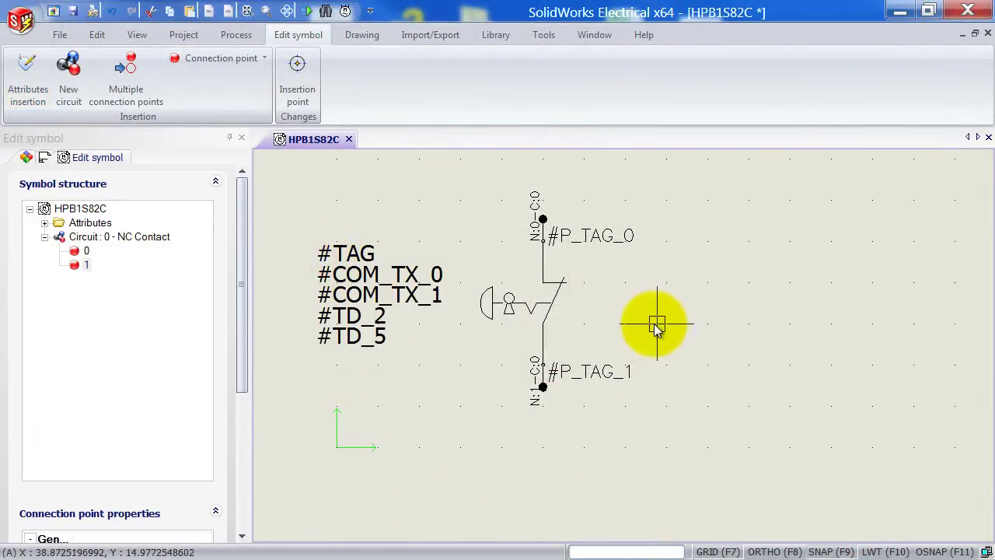
{"action": "scroll", "coordinate": [638, 311], "scroll_direction": "up", "scroll_amount": 2}
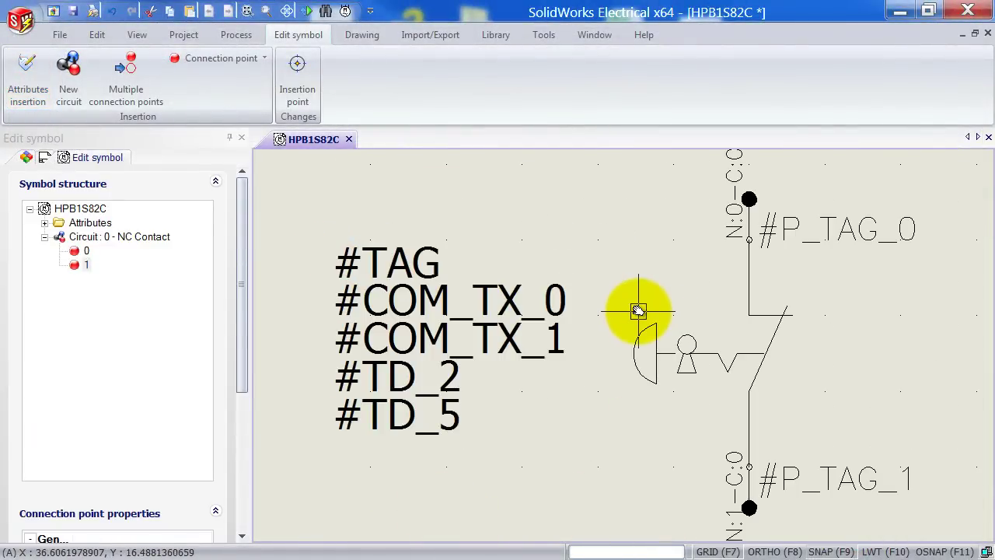
{"action": "scroll", "coordinate": [637, 311], "scroll_direction": "down", "scroll_amount": 1}
{"action": "left_click", "coordinate": [298, 71]}
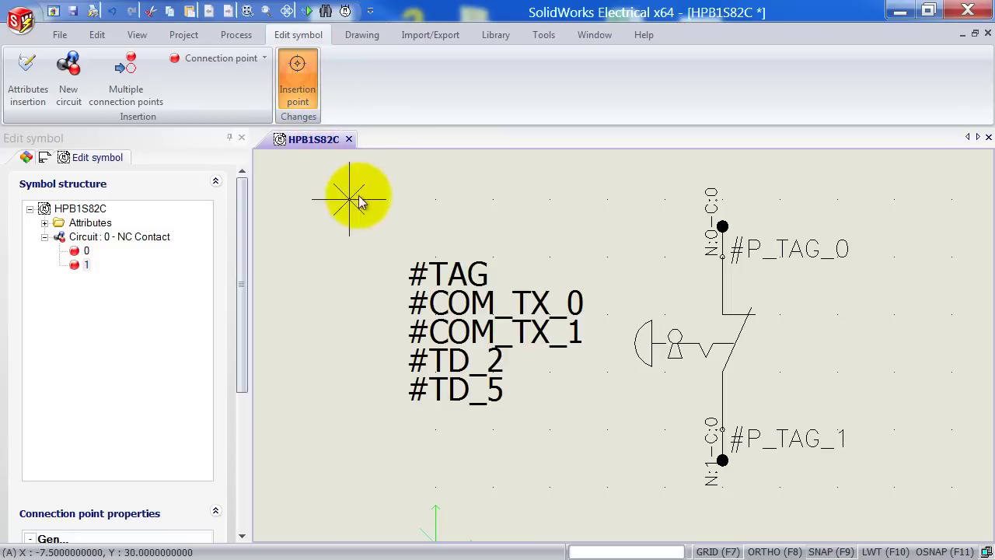
{"action": "left_click", "coordinate": [727, 352]}
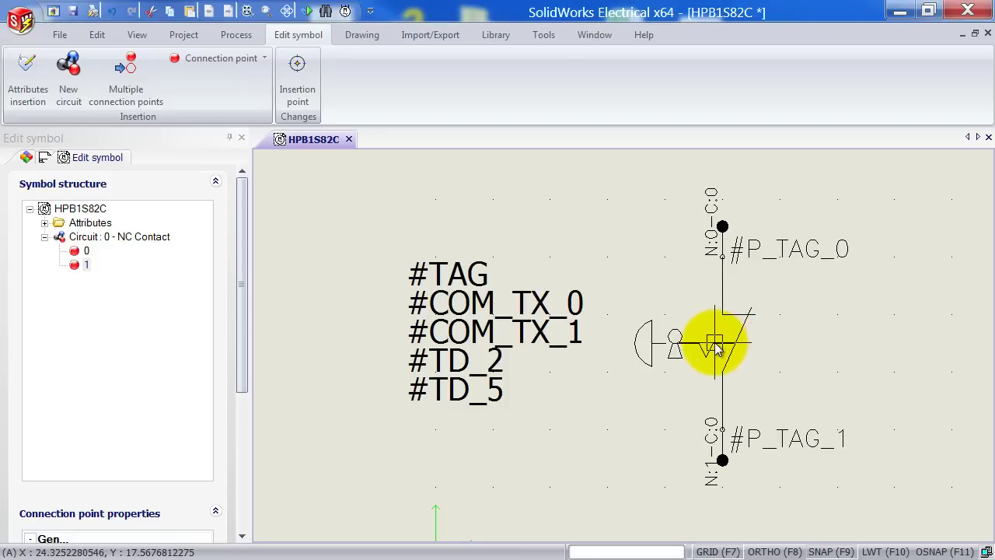
Save and close HPB1S82C, then open 04 - Electrical scheme from the IEC_6 project
{"action": "left_click", "coordinate": [72, 11]}
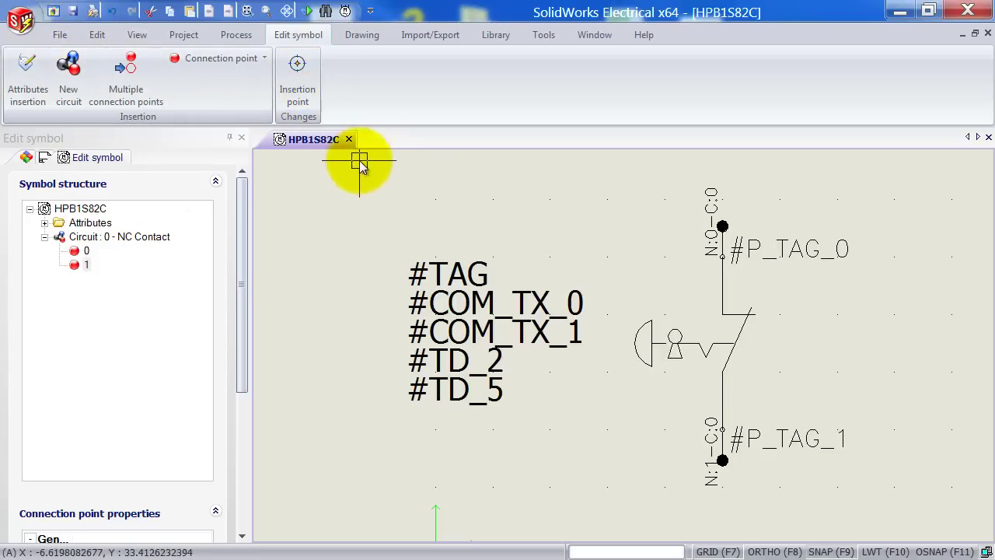
{"action": "left_click", "coordinate": [349, 139]}
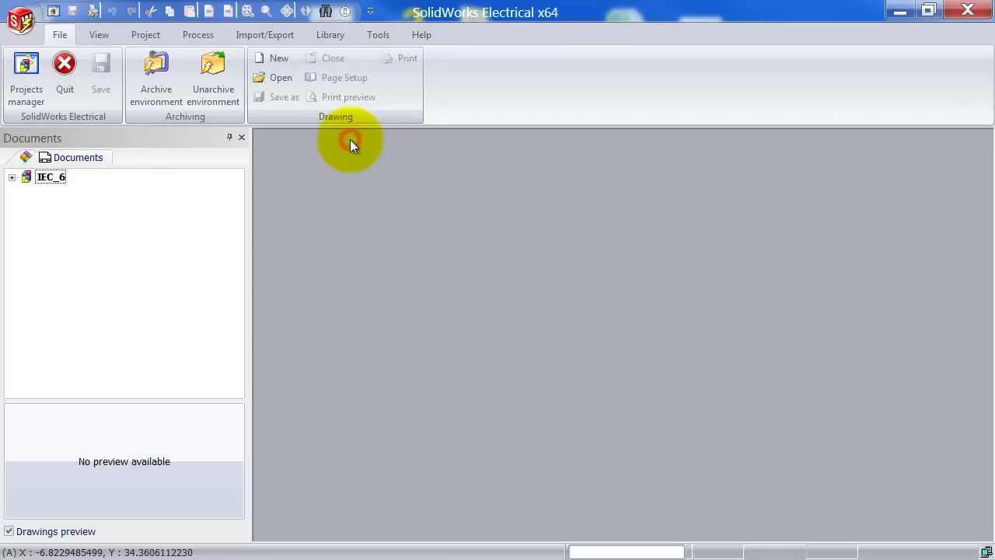
{"action": "left_click", "coordinate": [9, 178]}
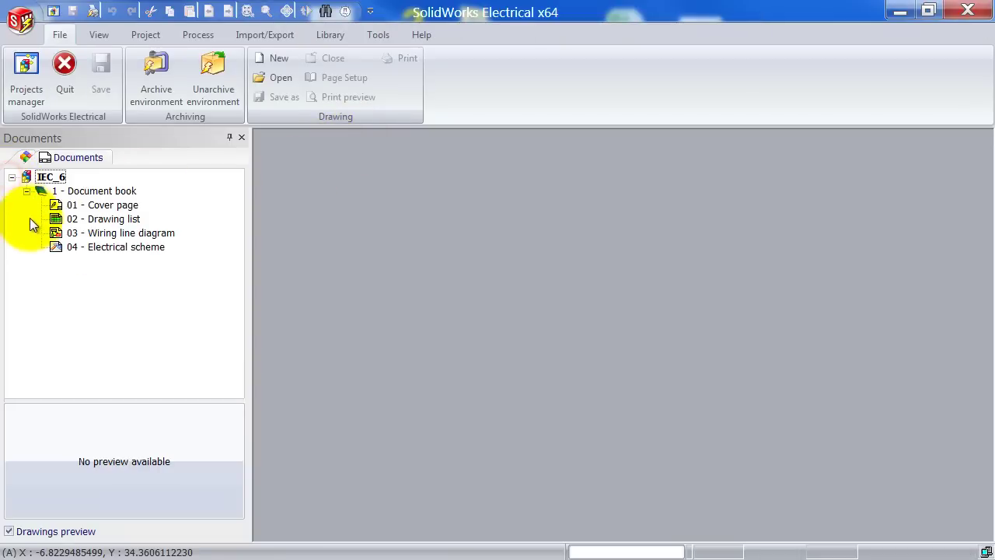
{"action": "double_click", "coordinate": [106, 247]}
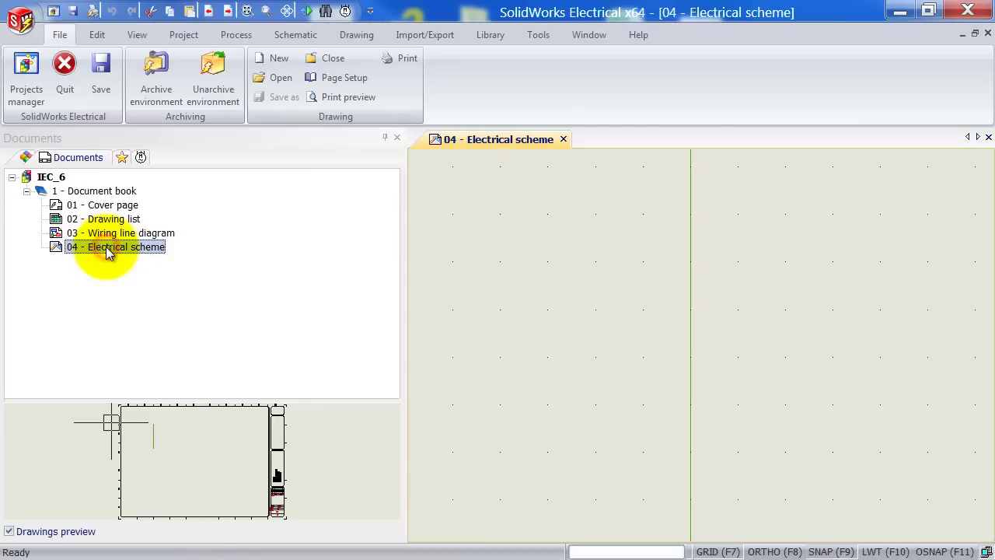
{"action": "left_click", "coordinate": [279, 35]}
Choose Emergency Stop With Key CvdH from Buttons, switches > Emergency in the symbol library
{"action": "left_click", "coordinate": [142, 68]}
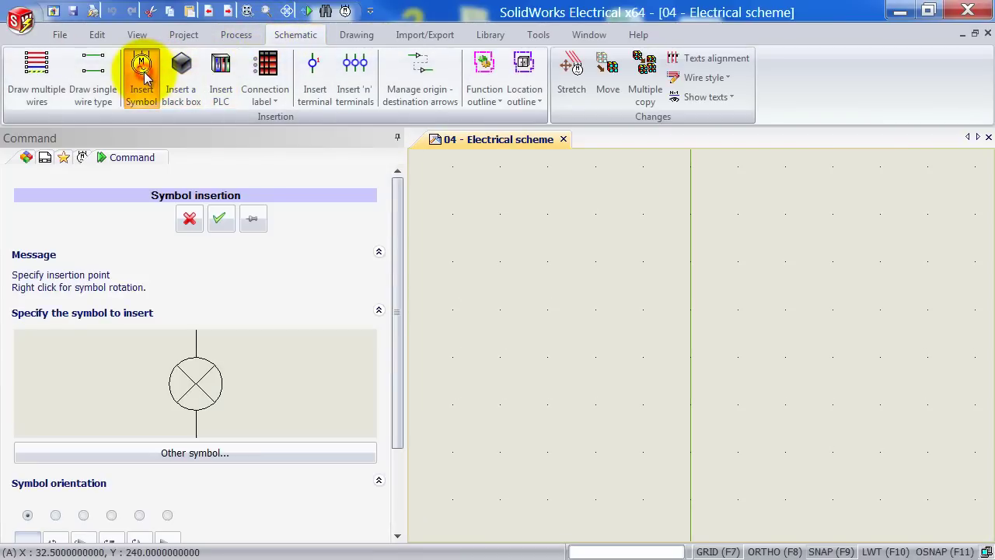
{"action": "left_click", "coordinate": [179, 456]}
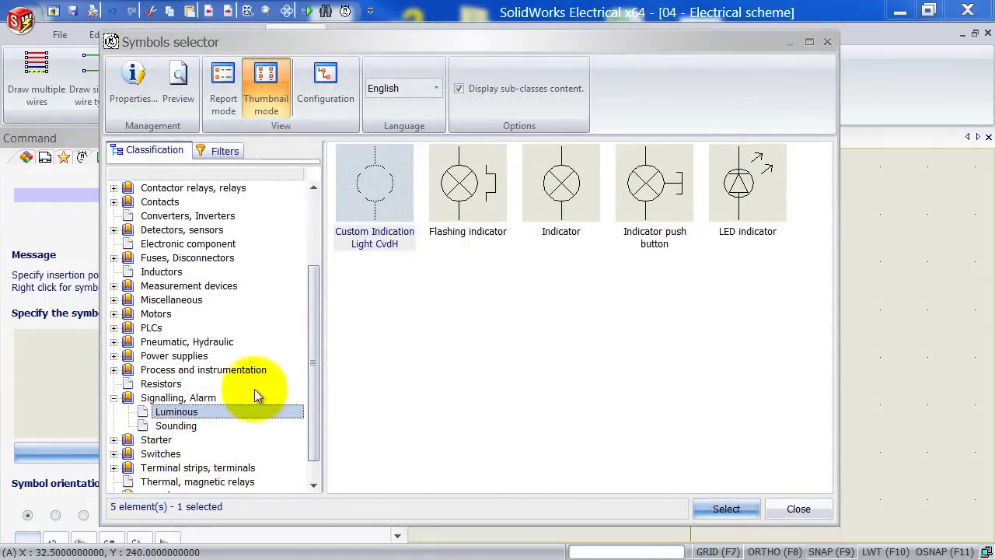
{"action": "left_click", "coordinate": [114, 398]}
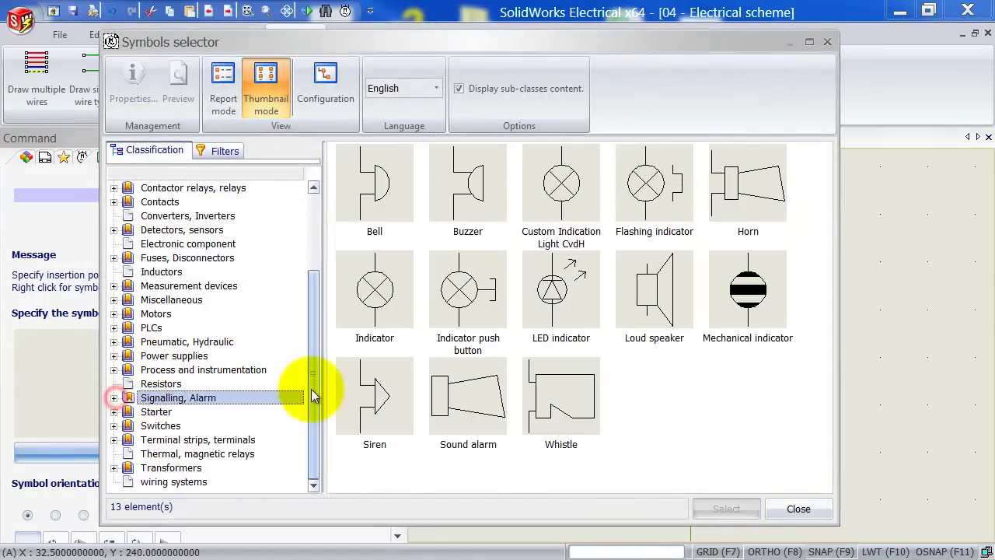
{"action": "left_click_drag", "start_coordinate": [311, 365], "coordinate": [311, 282]}
{"action": "left_click", "coordinate": [114, 229]}
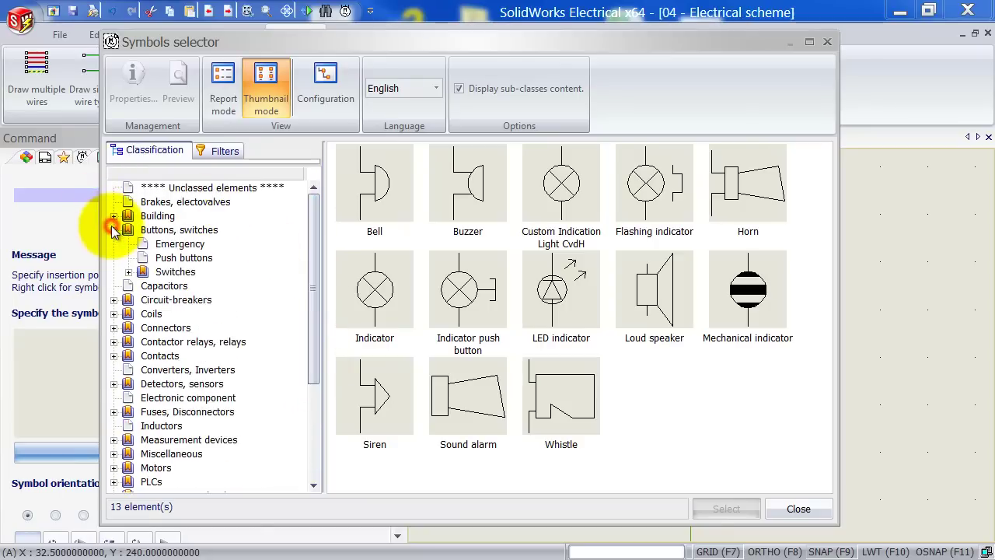
{"action": "left_click", "coordinate": [187, 244]}
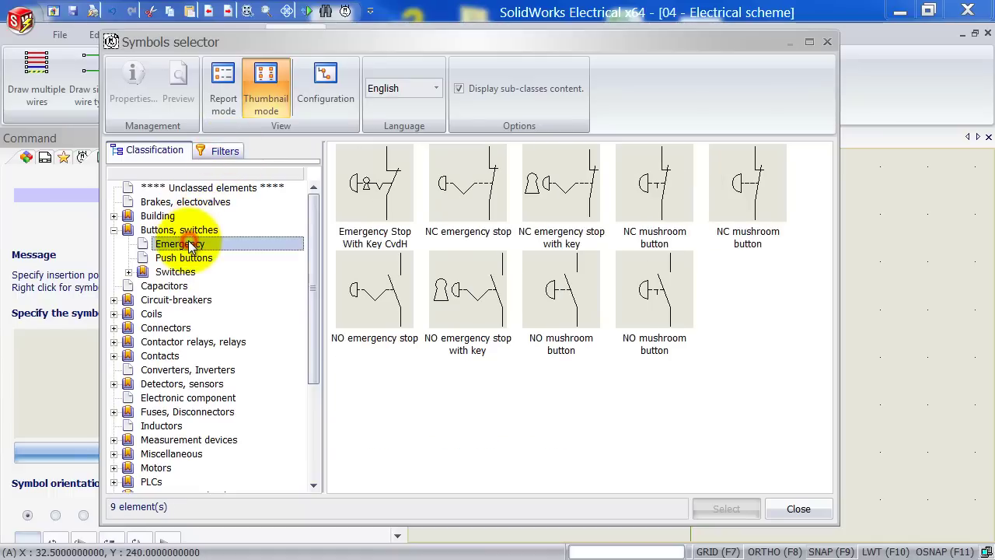
{"action": "left_click", "coordinate": [372, 176]}
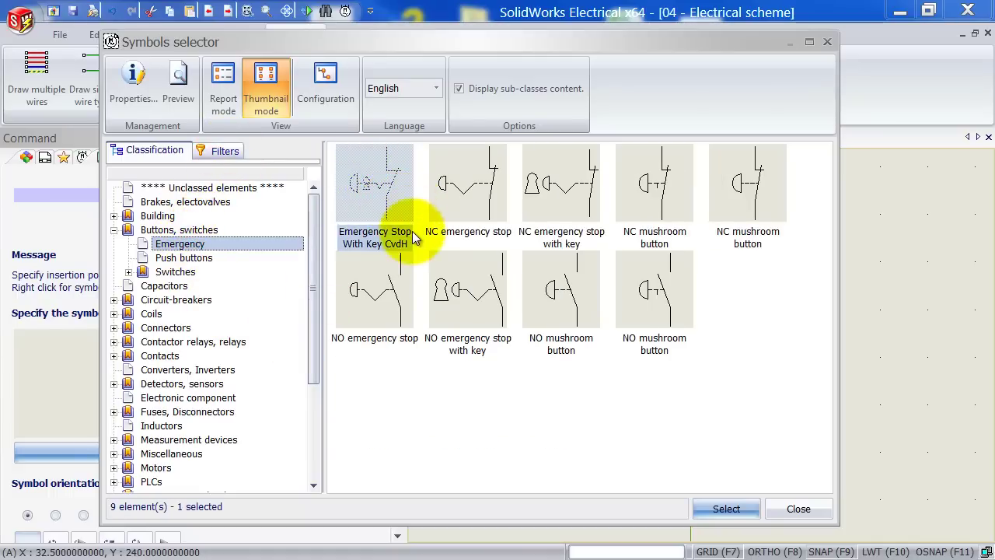
{"action": "left_click", "coordinate": [738, 510]}
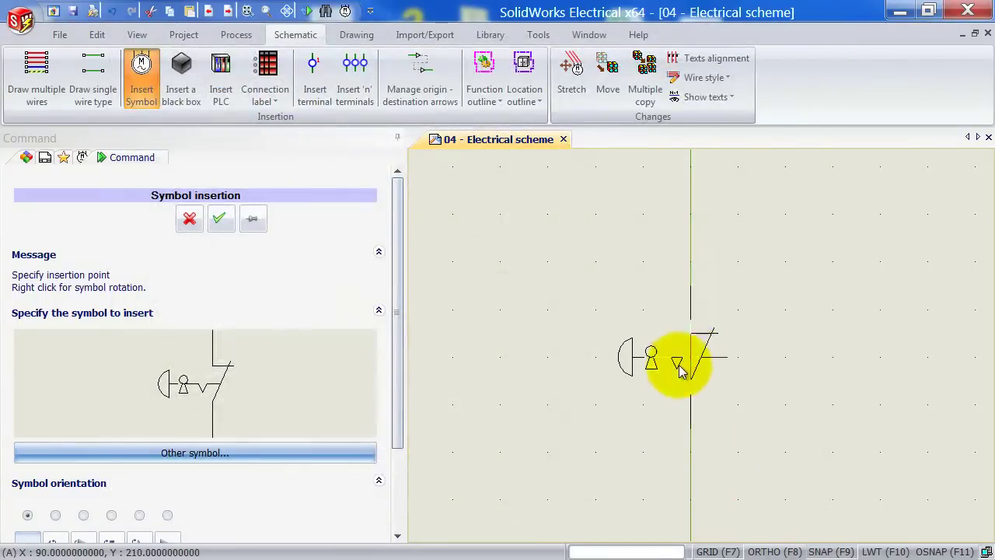
Place the emergency stop on the vertical wire, set Color RED and User Data 1, and begin User Data 2
{"action": "left_click", "coordinate": [689, 321]}
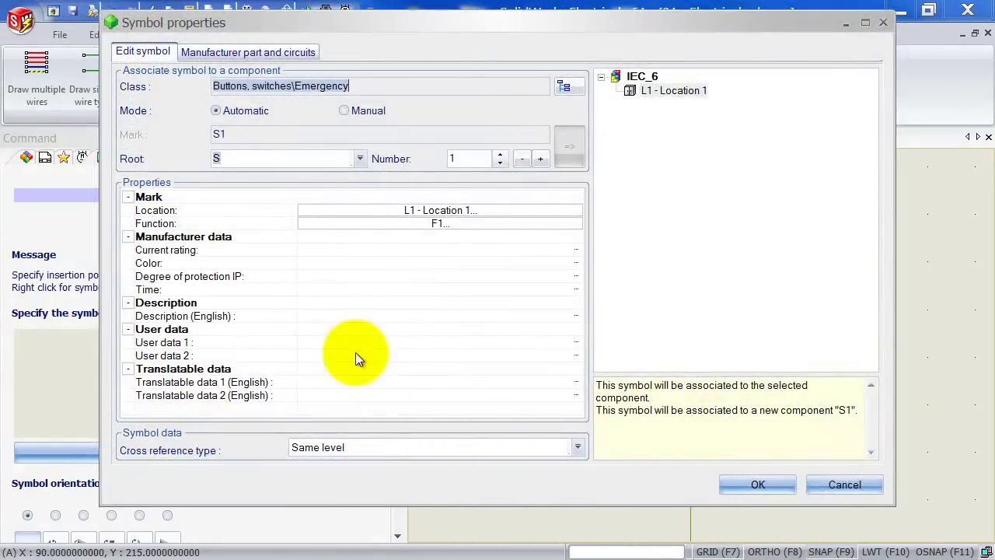
{"action": "left_click", "coordinate": [320, 266]}
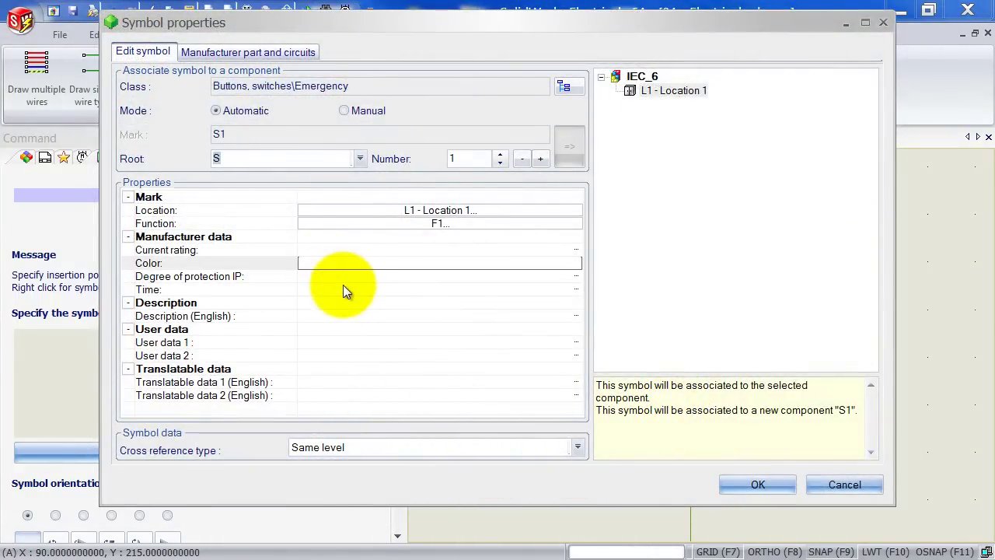
{"action": "type", "text": "RE"}
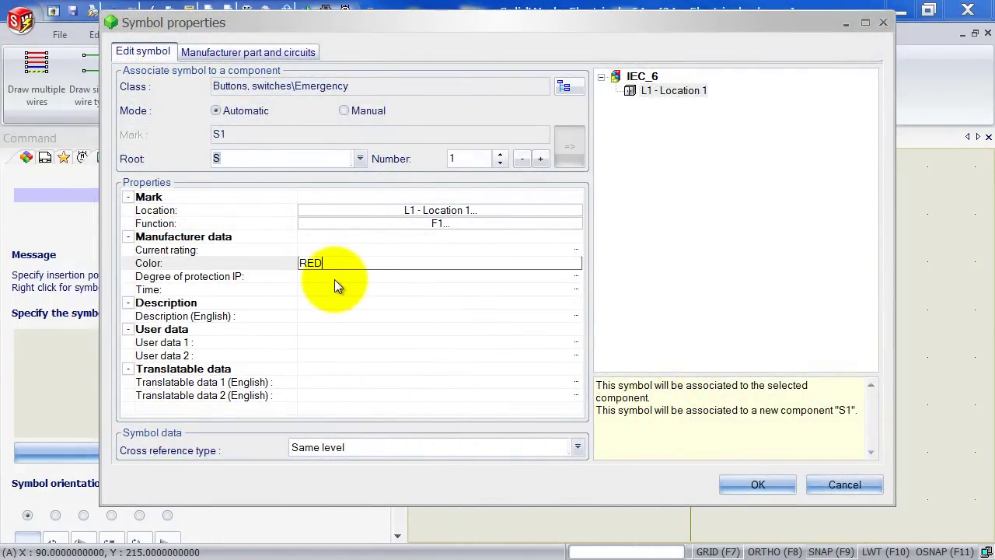
{"action": "type", "text": "D"}
{"action": "left_click", "coordinate": [315, 340]}
{"action": "type", "text": "Us"}
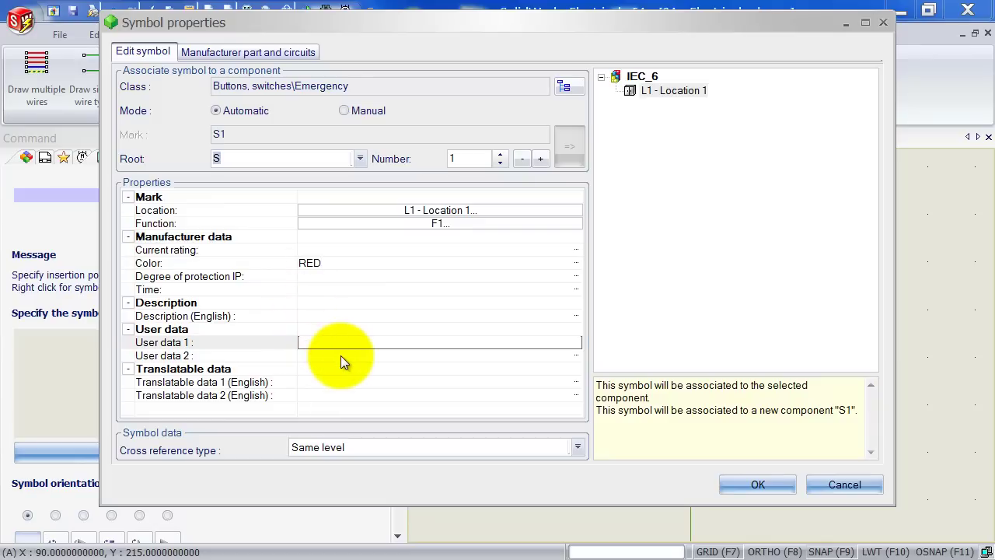
{"action": "type", "text": "er Data 1"}
{"action": "key", "text": "Tab"}
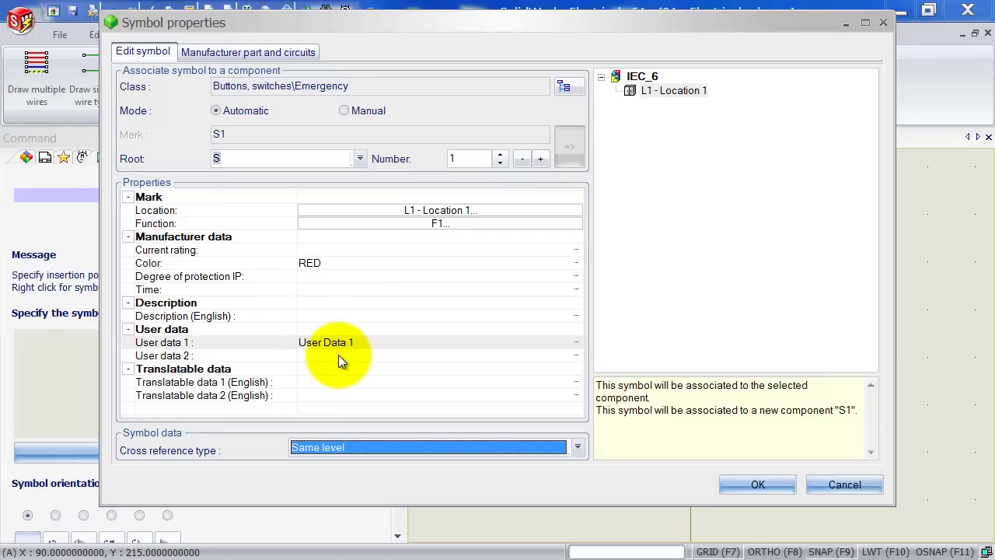
{"action": "left_click", "coordinate": [340, 356]}
{"action": "type", "text": "User Data 2"}
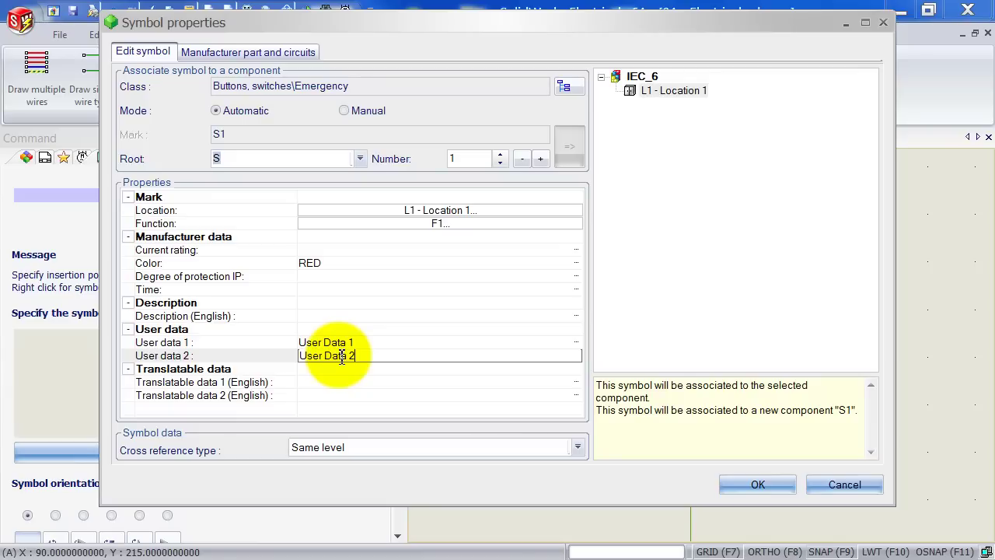
{"action": "left_click", "coordinate": [734, 483]}
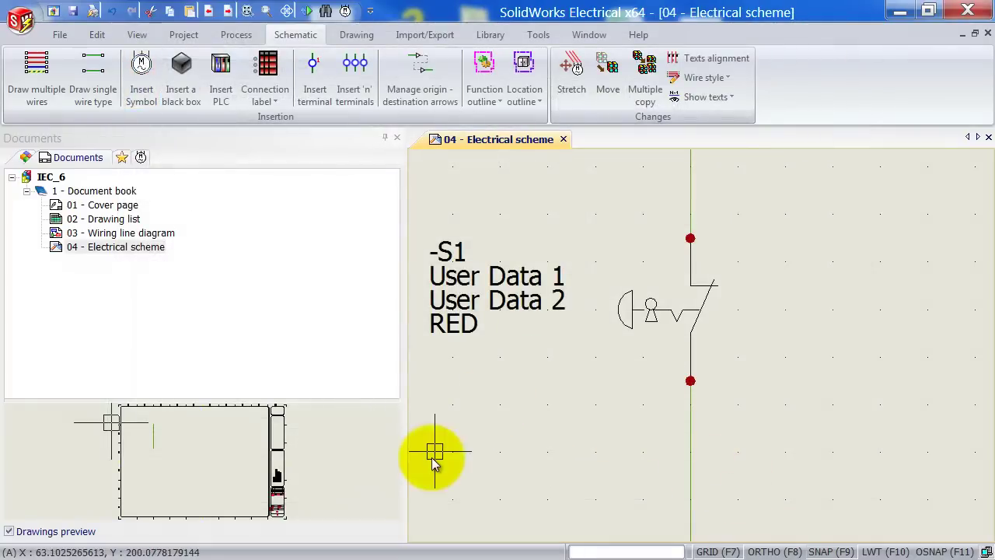